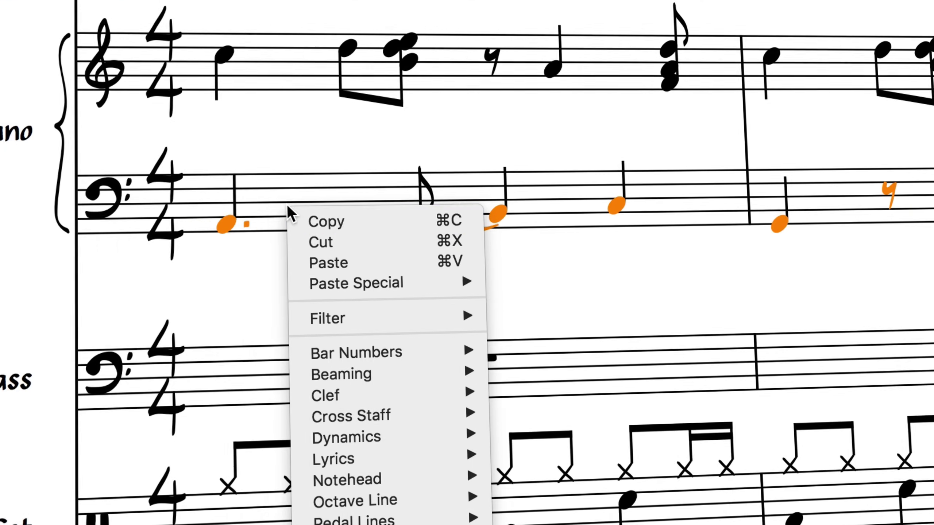
Paste the piano left-hand rhythm into the Double Bass as a new slashed up-stem voice.
left_click(308, 219)
left_click(479, 344)
right_click(478, 340)
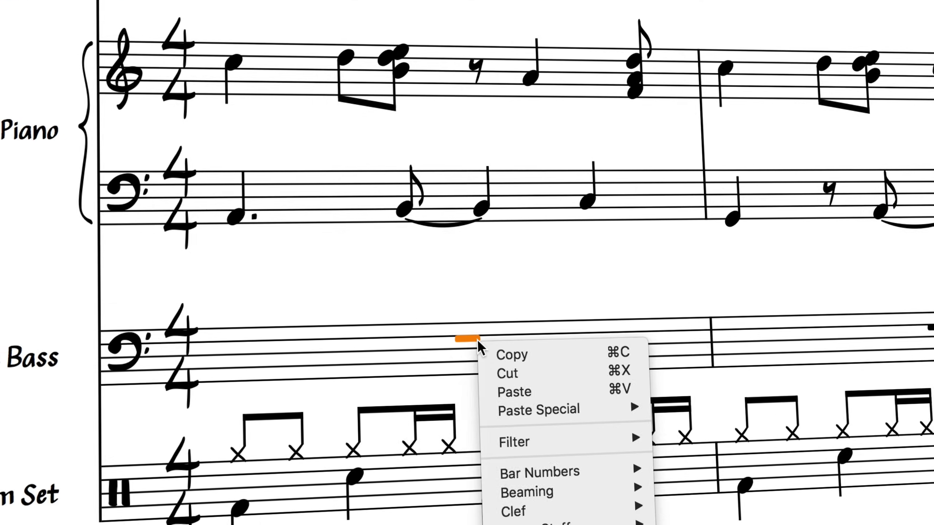
mouse_move(538, 410)
mouse_move(711, 407)
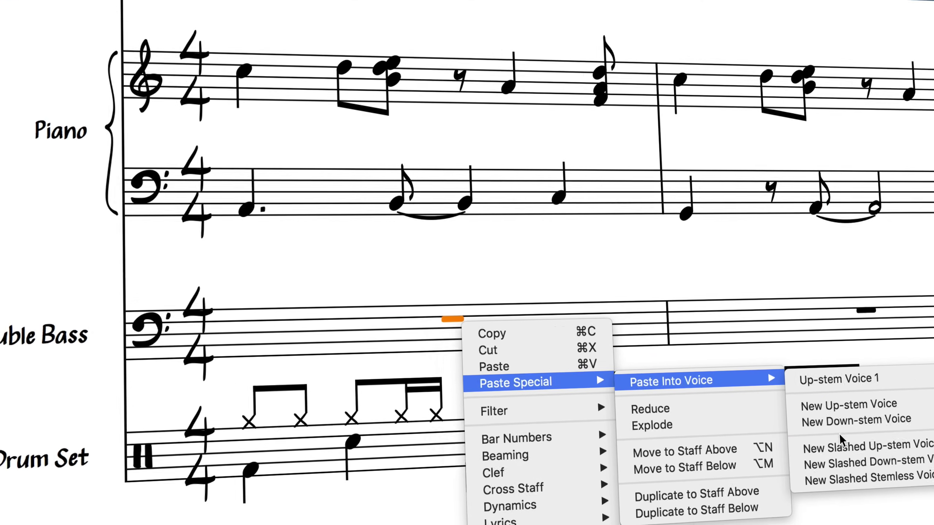
left_click(845, 447)
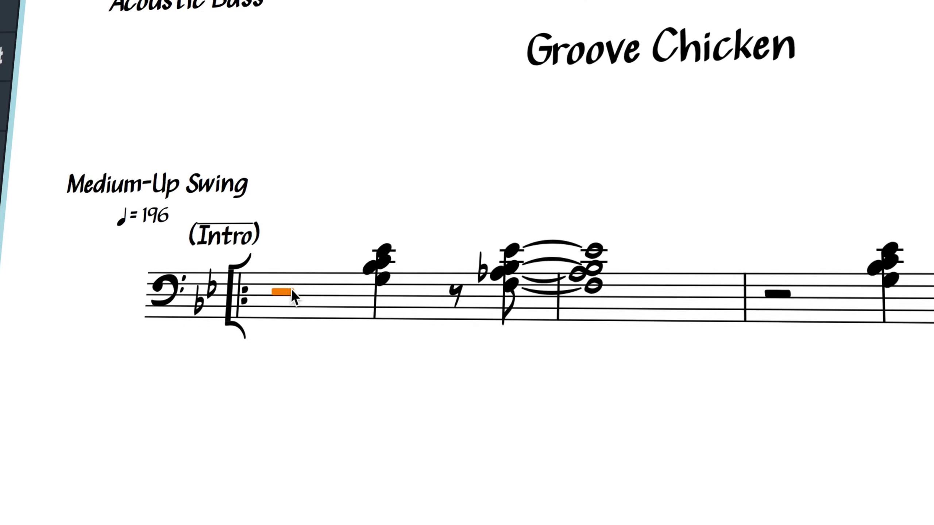
right_click(283, 292)
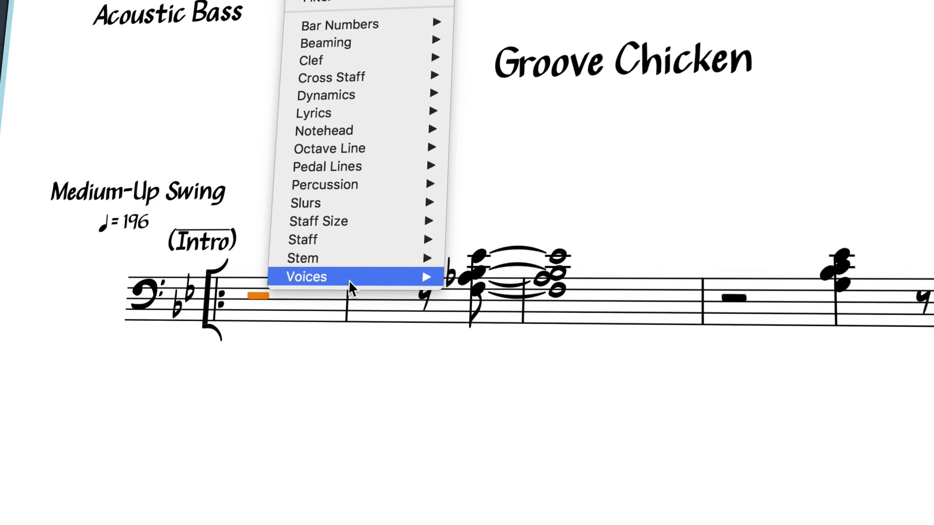
mouse_move(349, 280)
mouse_move(530, 333)
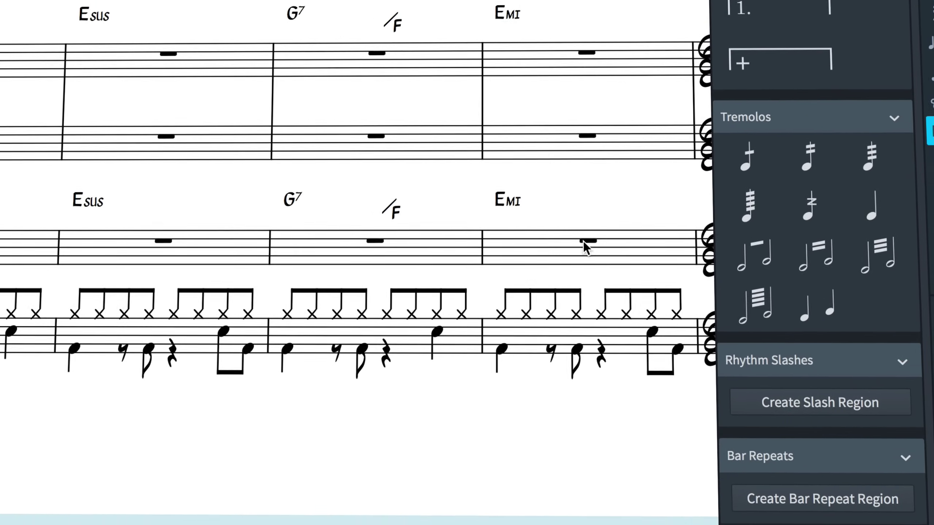
Turn the top staff's empty bars into a slash region extended through the last bar.
left_click(584, 242, "shift")
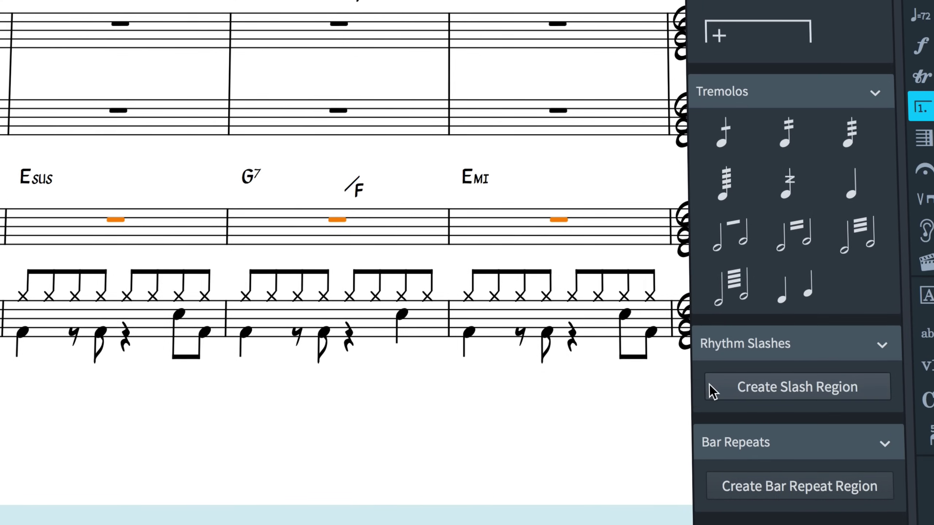
left_click(718, 387)
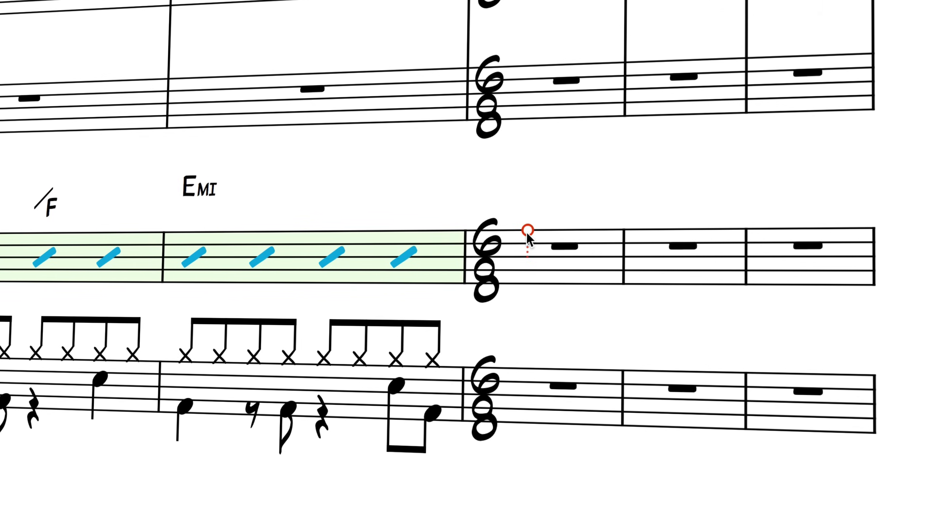
key("space")
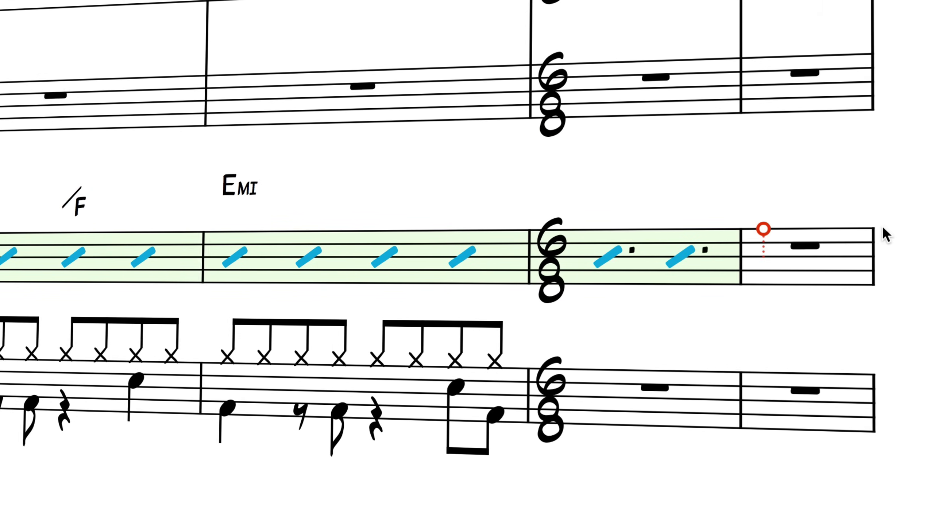
key("space")
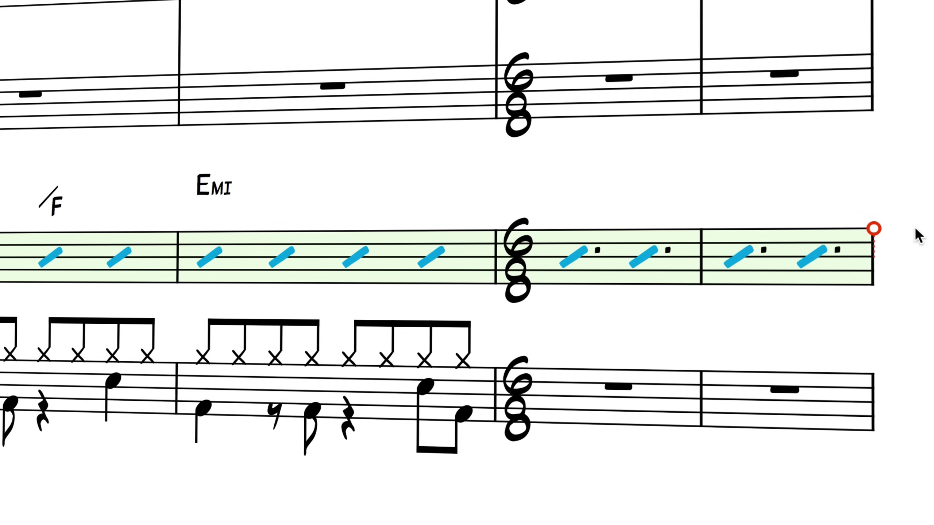
key("Escape")
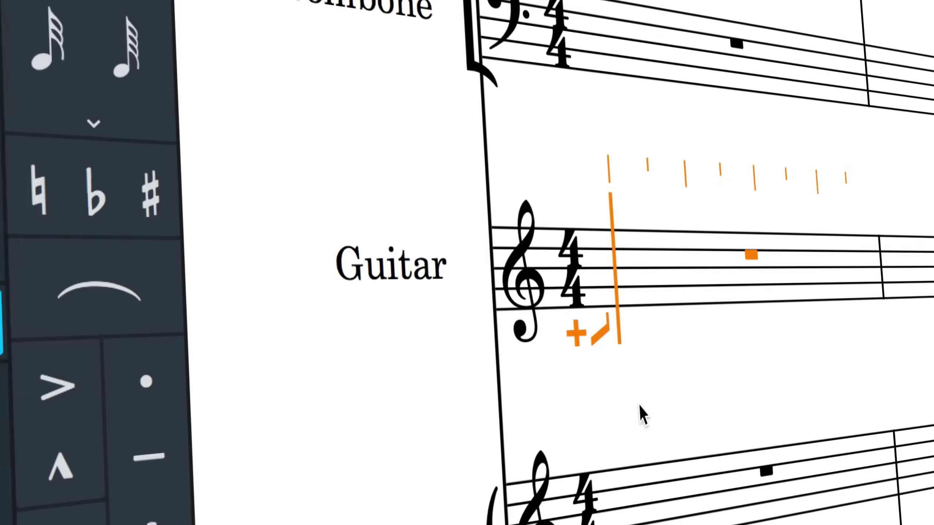
Enter eighth-note slashes on the Guitar staff and paste the rhythm as a slashed up-stem voice.
key("y")
key("y")
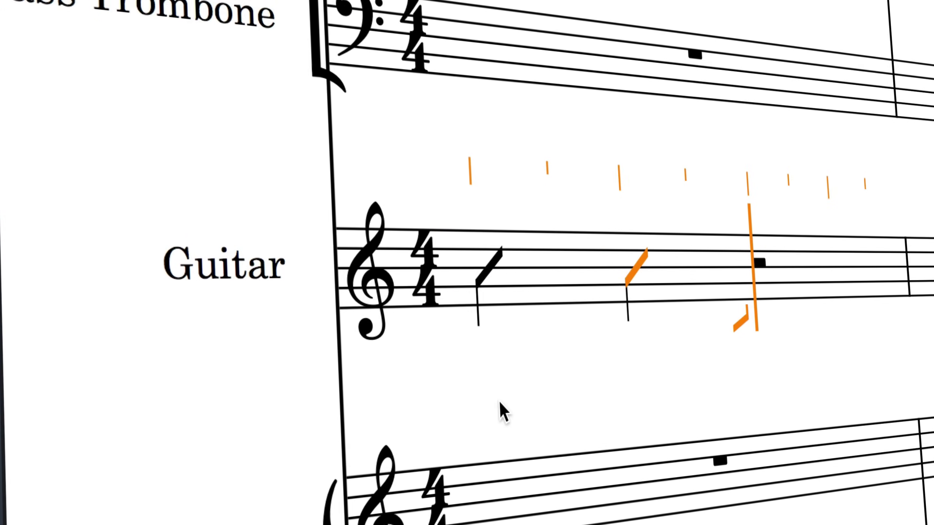
key("y")
key("y")
key("5")
key("y")
key("y")
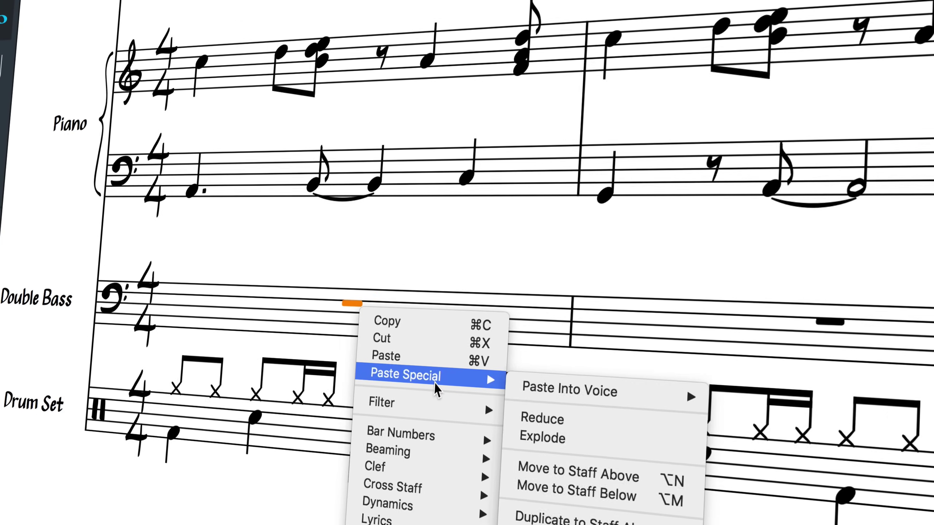
mouse_move(573, 390)
left_click(735, 461)
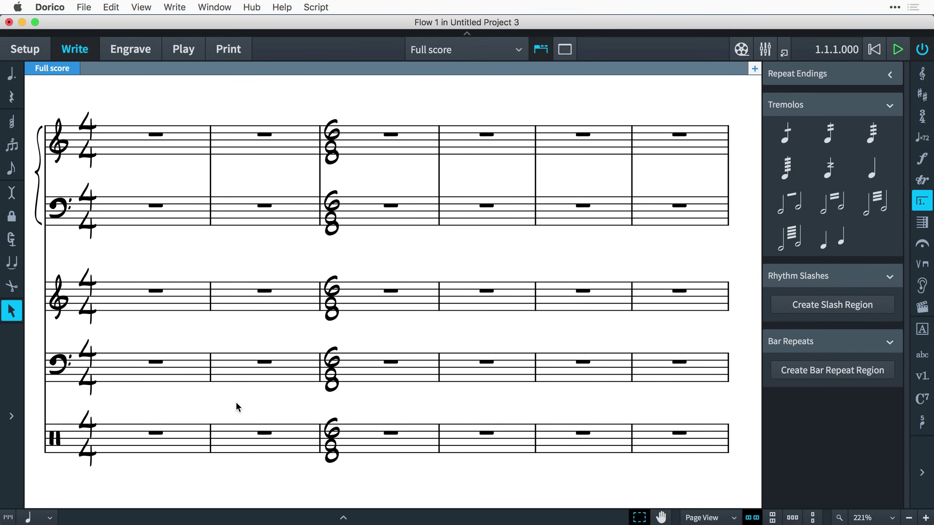
Select the lower bass staff's six bar rests and create one slash region across them.
left_click(156, 361)
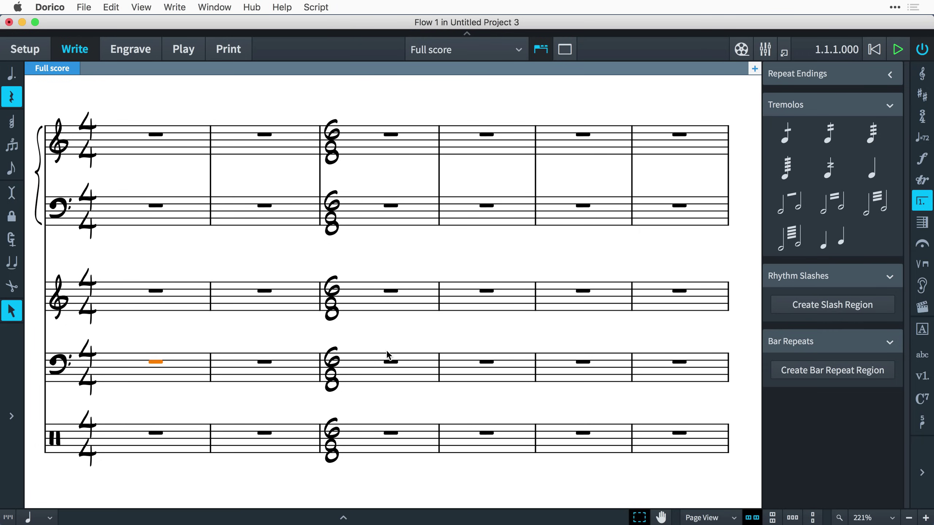
left_click(683, 364, "shift")
left_click(834, 307)
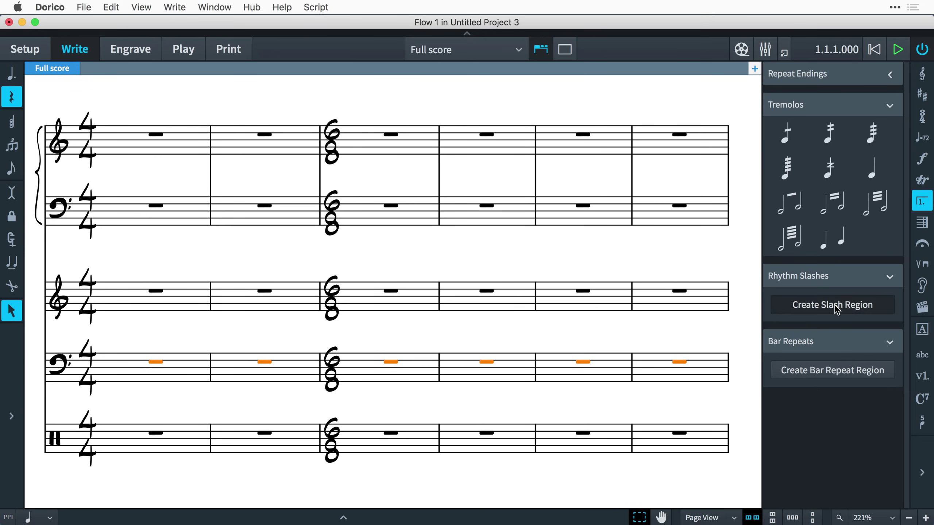
left_click(743, 400)
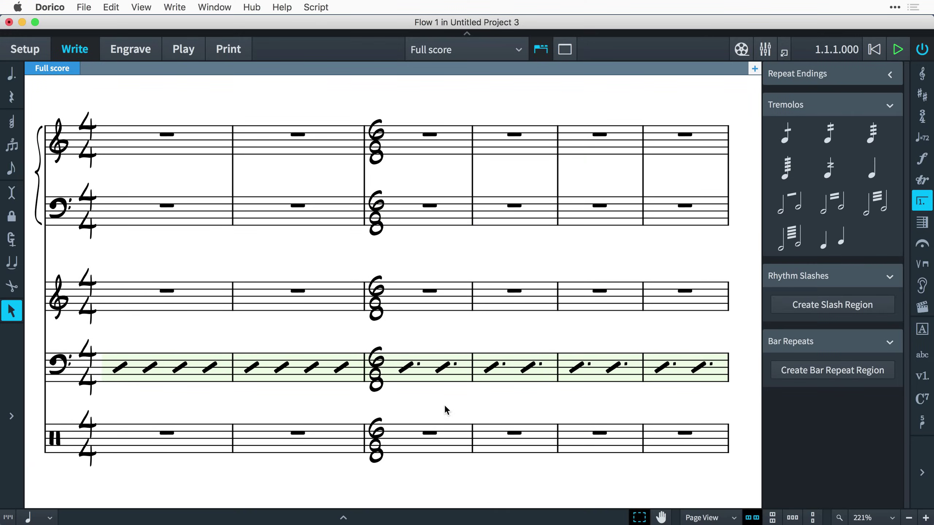
left_click(382, 385)
Switch the selected 6/8 time signatures to 3/4 from the common time signatures list.
left_click(922, 117)
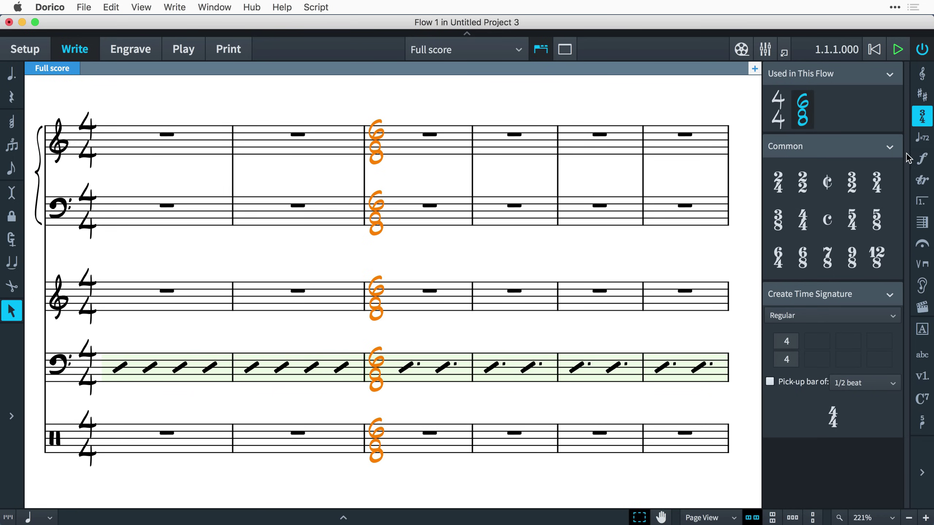
left_click(879, 185)
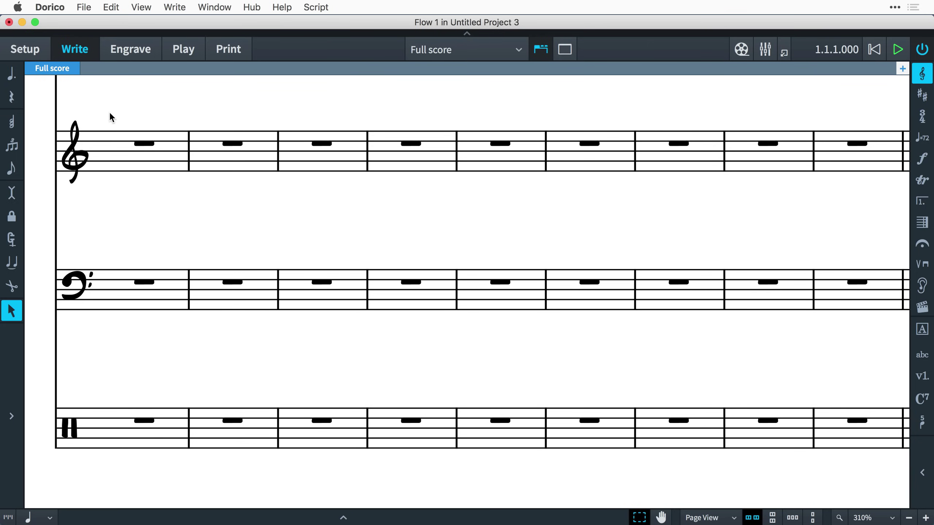
Marquee-select the treble staff's first four bars and create a slash region counted (4).
left_click_drag(110, 113, 452, 185)
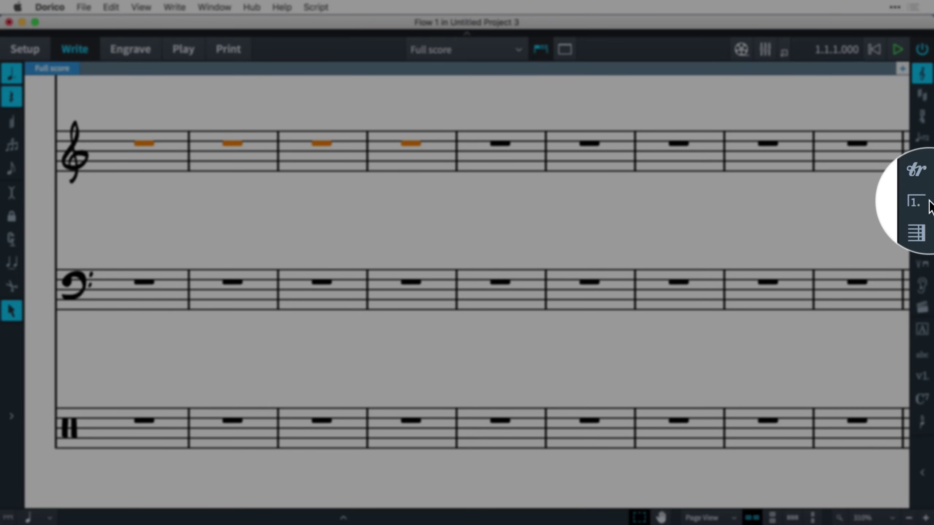
left_click(921, 202)
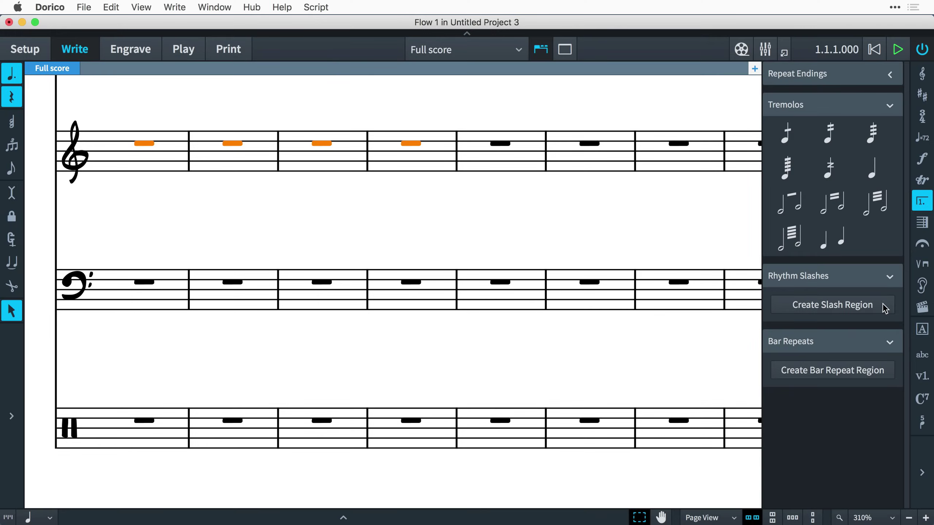
left_click(885, 310)
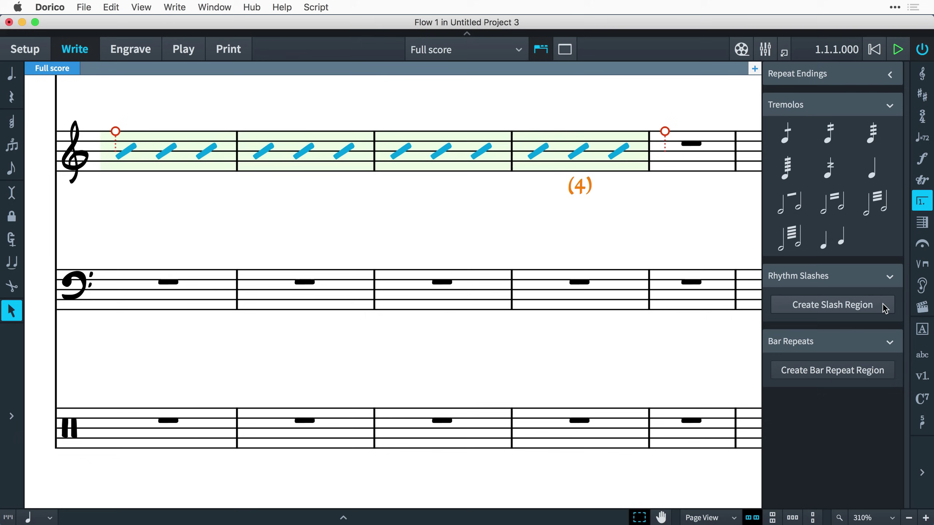
left_click(174, 7)
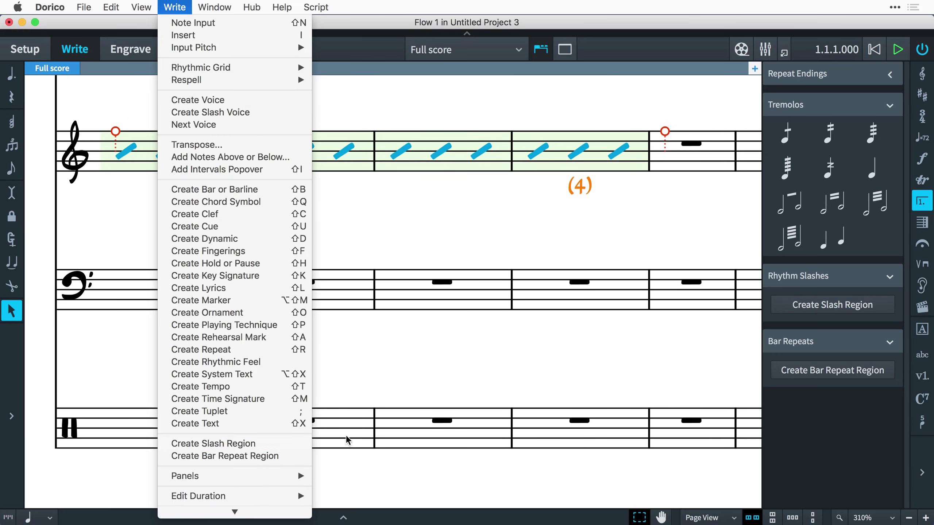
left_click(398, 379)
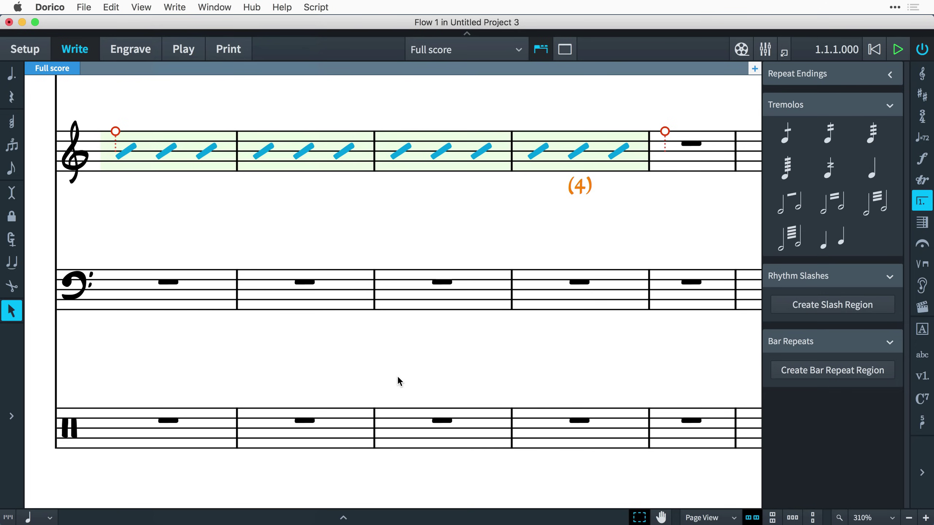
Create a four-bar bass-staff slash region by typing 'slash' in the Shift+R repeats popover.
left_click_drag(133, 239, 604, 321)
key("shift+r")
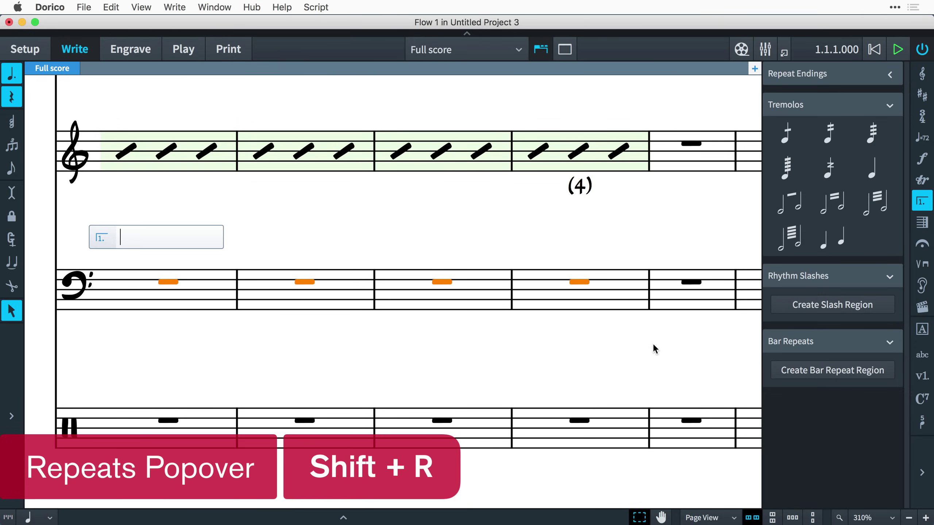
type("slash")
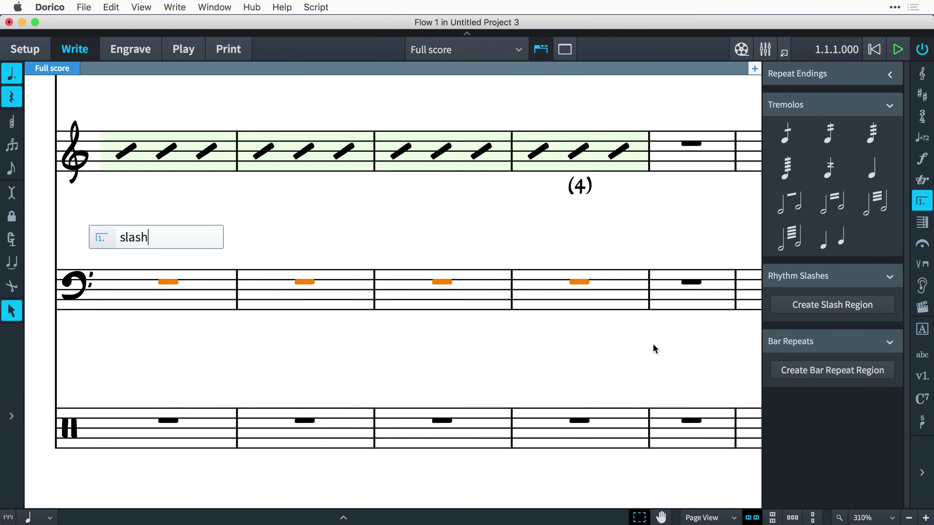
key("Return")
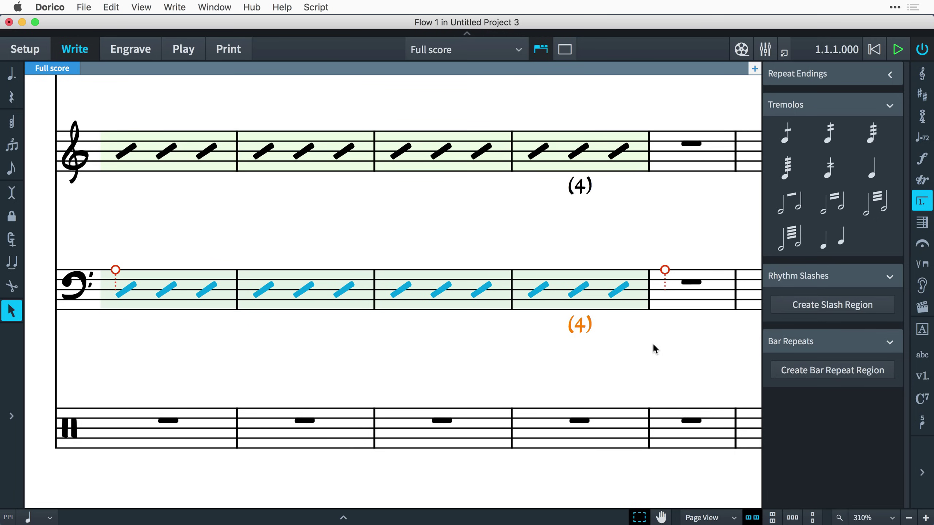
Hide and then restore slash region highlighting from the View menu.
left_click(140, 8)
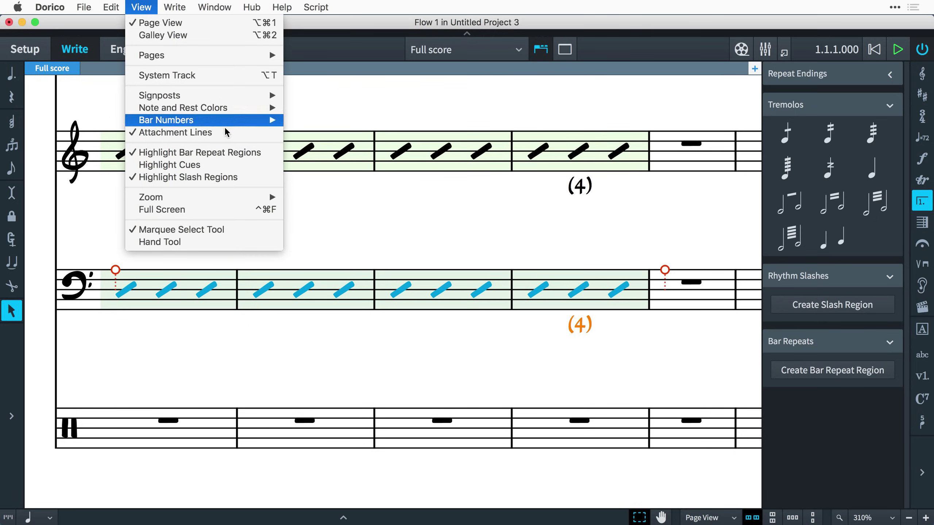
left_click(244, 177)
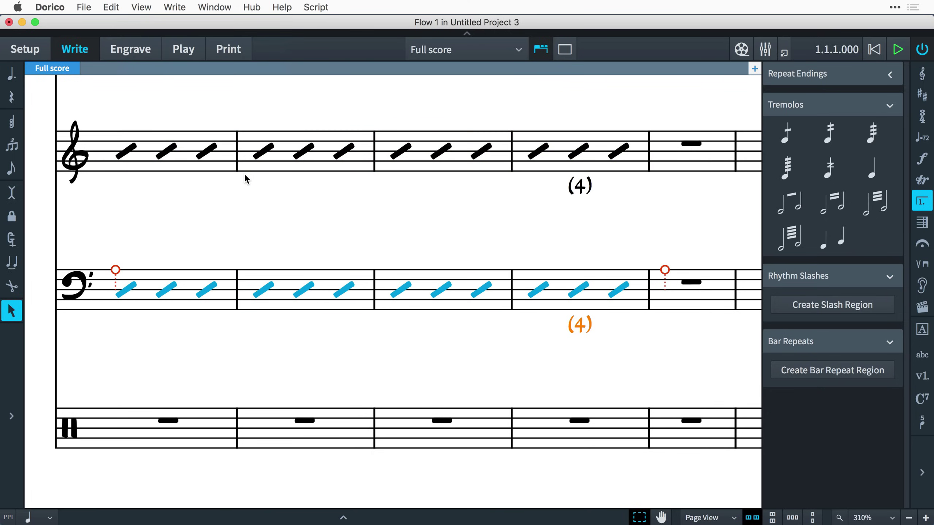
left_click(147, 8)
left_click(218, 177)
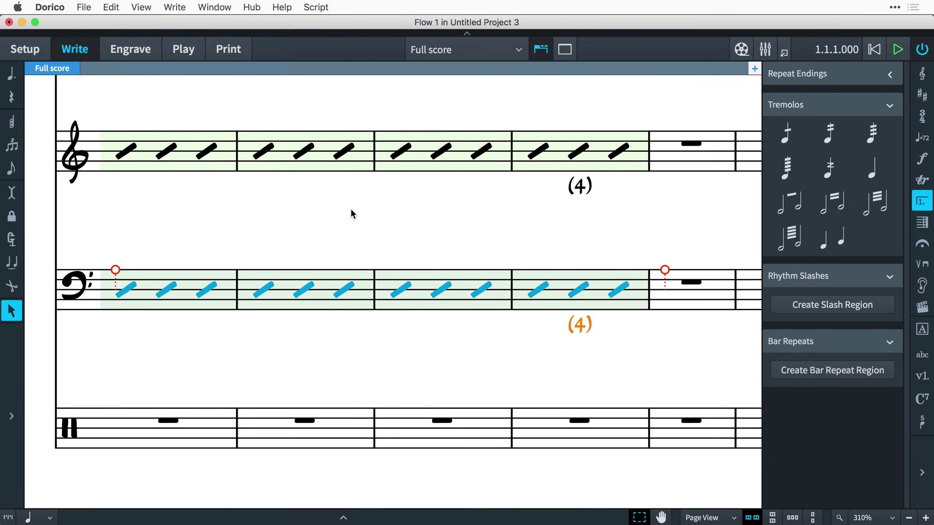
Select the bass staff's slash region instead of the treble one.
left_click(351, 213)
left_click(580, 325)
left_click(580, 187)
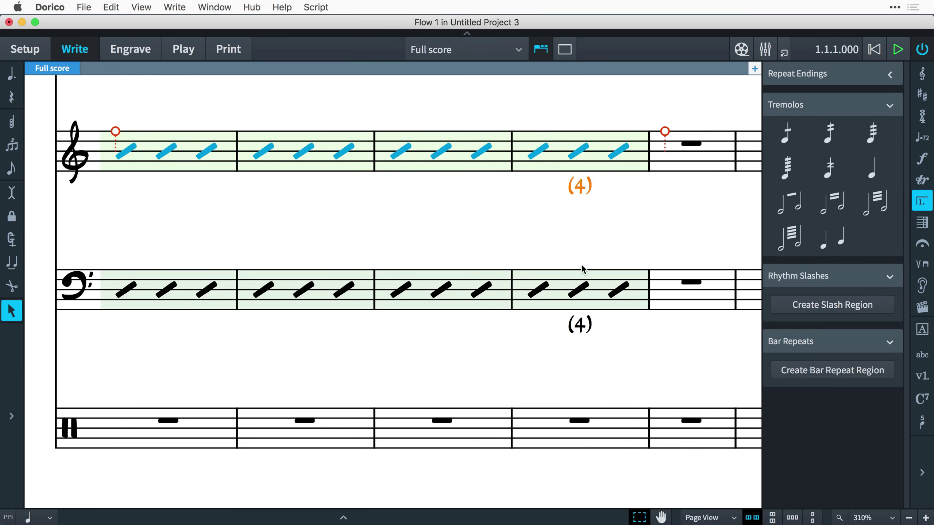
left_click(586, 333)
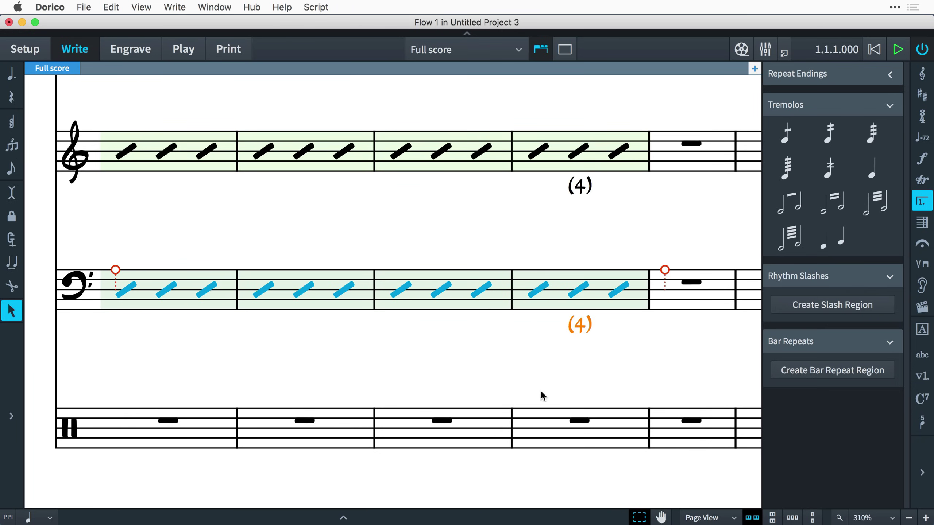
Set the bass slash region's count frequency to 1 and count appearance to no parentheses.
left_click(383, 519)
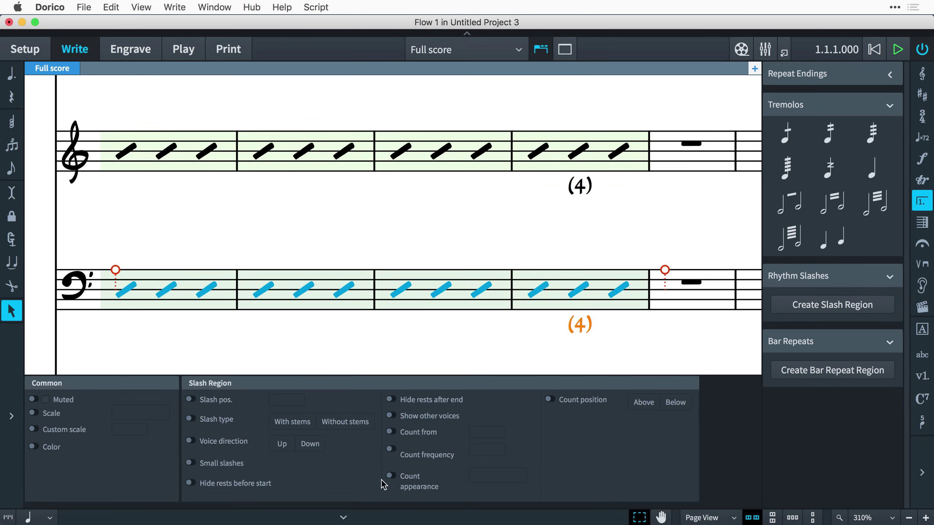
left_click(392, 449)
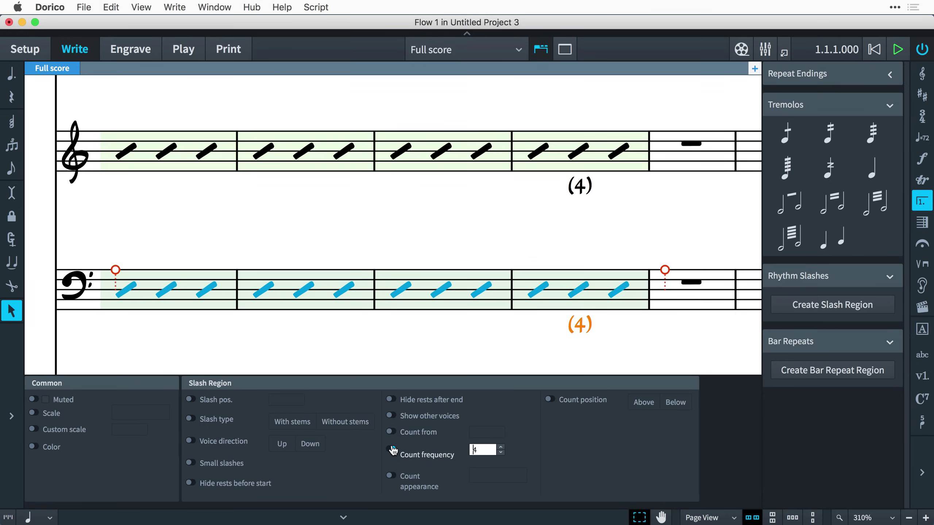
left_click(501, 453)
left_click(501, 452)
left_click(500, 452)
left_click(391, 476)
left_click(471, 475)
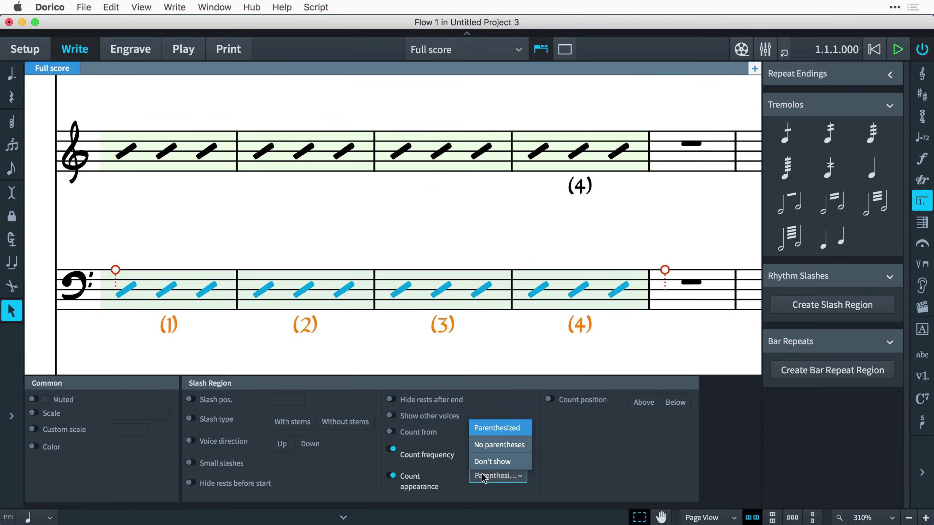
left_click(490, 450)
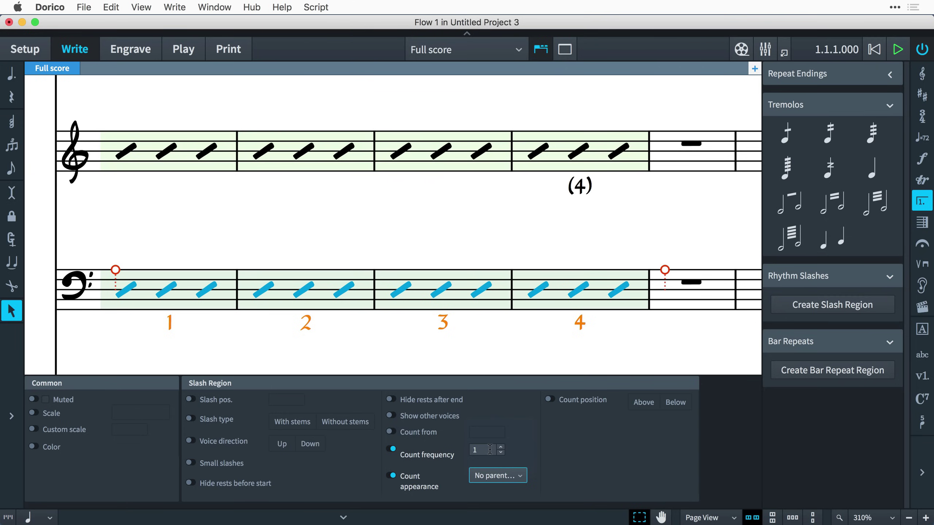
left_click(446, 516)
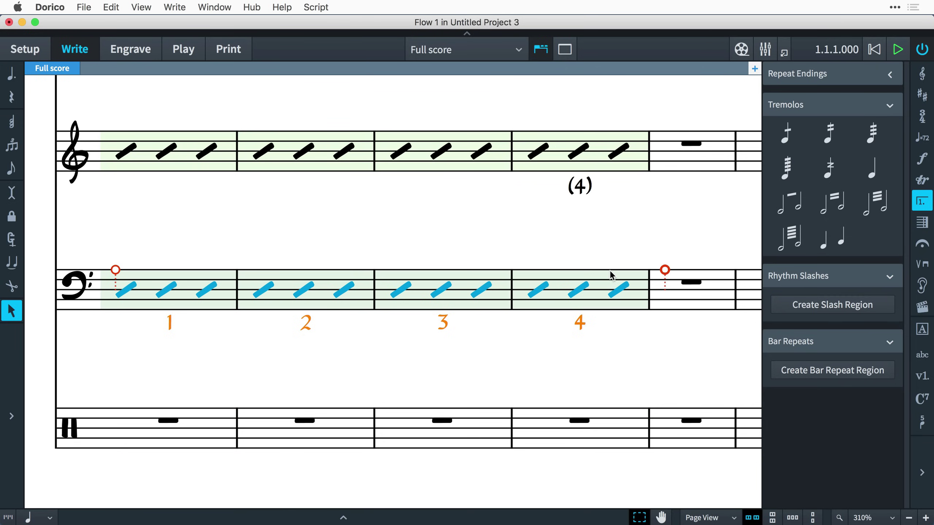
left_click_drag(664, 270, 520, 270)
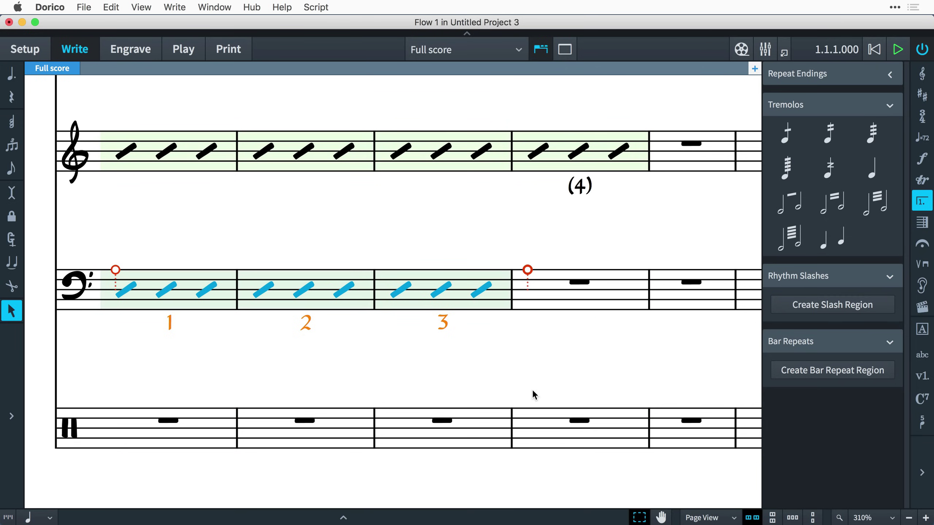
key("alt+Right")
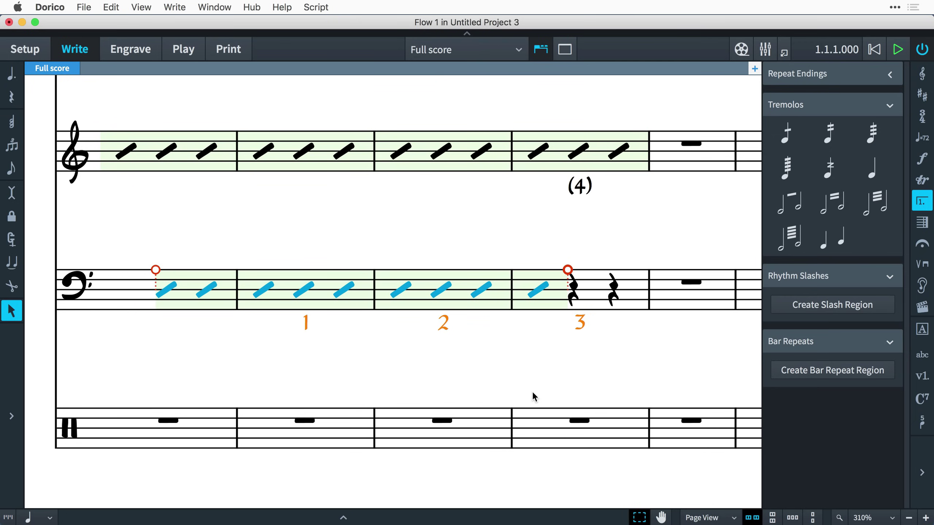
key("alt+Right")
key("alt+Right")
key("alt+Right")
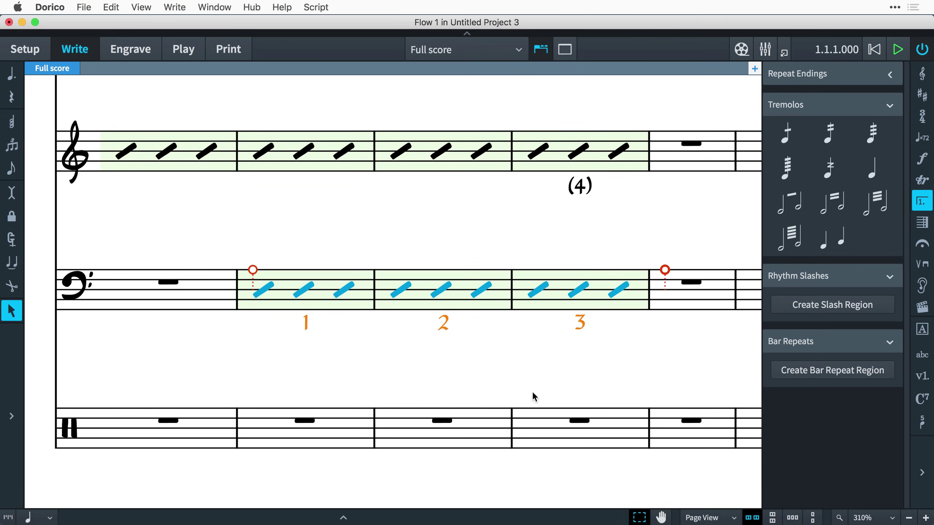
key("alt+Left")
key("alt+Left")
key("alt+Left")
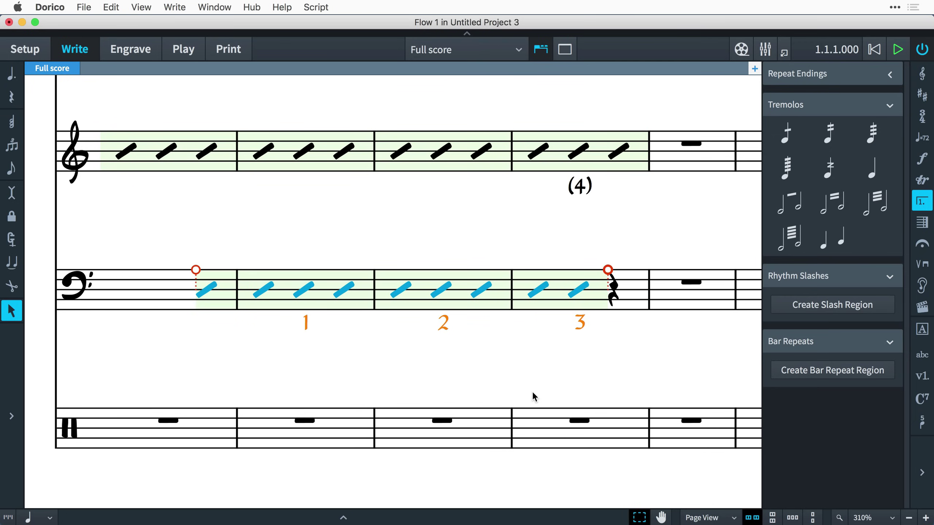
key("alt+shift+Right")
key("alt+shift+Right")
key("alt+shift+Right")
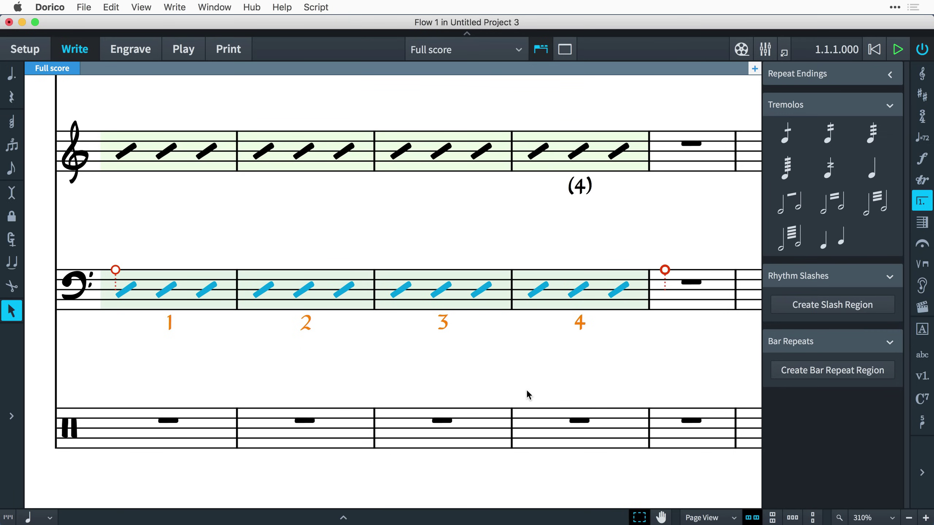
Split the treble slash region at bar 3 with the Scissors tool.
left_click(402, 152)
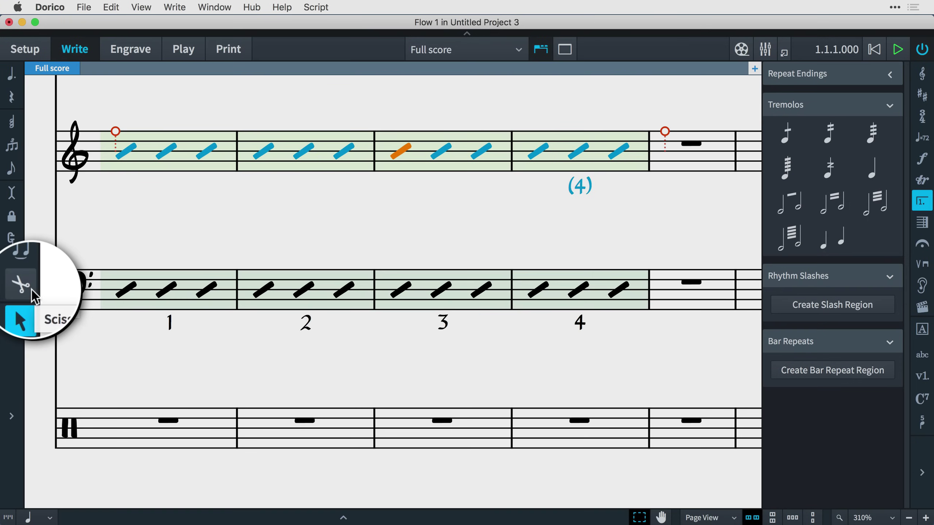
left_click(16, 287)
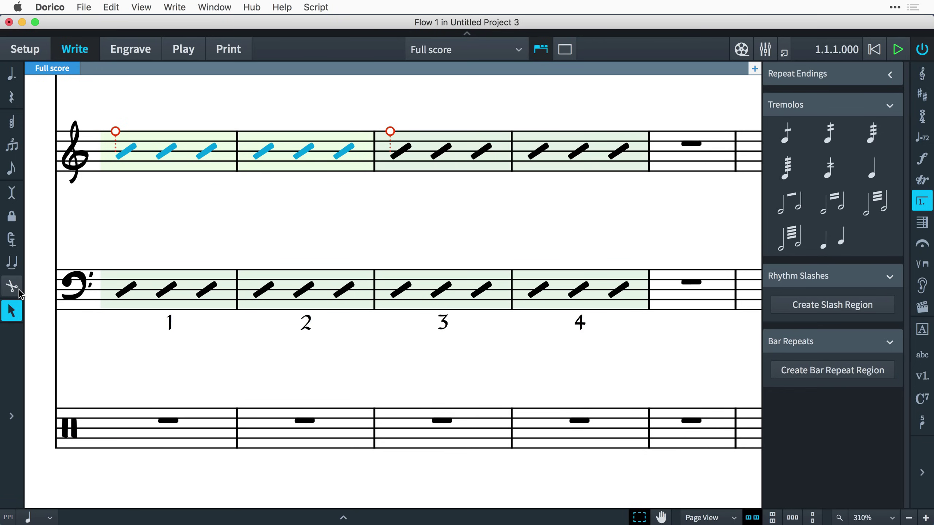
left_click(444, 212)
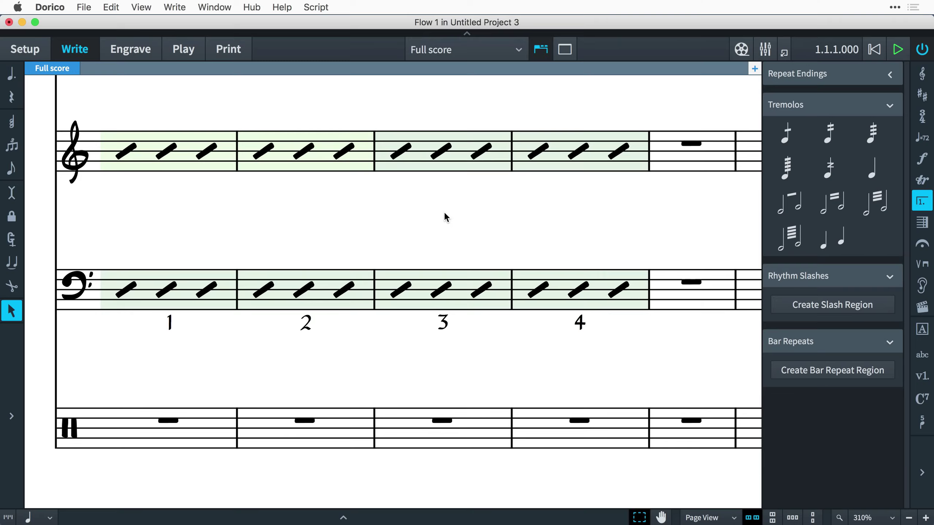
Move the second slash region's start to bar 4, leaving bar 3 as a rest.
left_click(401, 152)
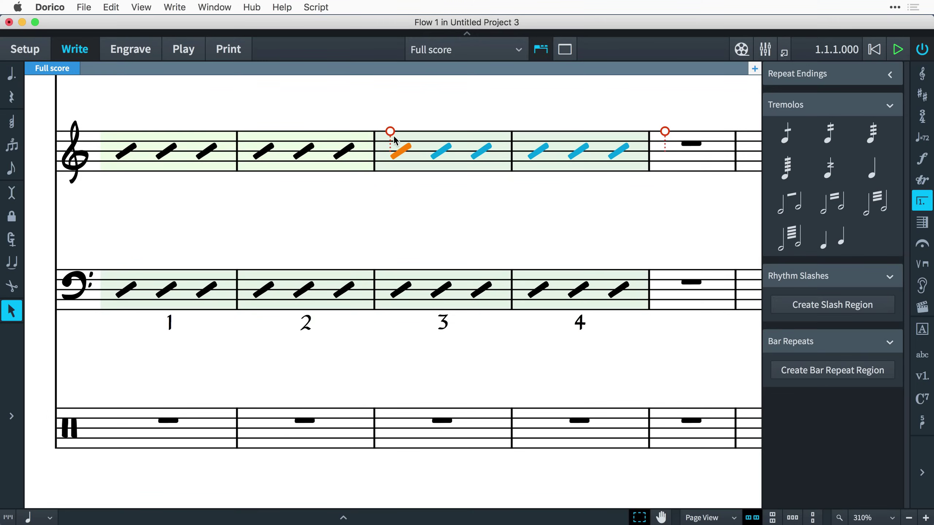
left_click_drag(417, 134, 521, 121)
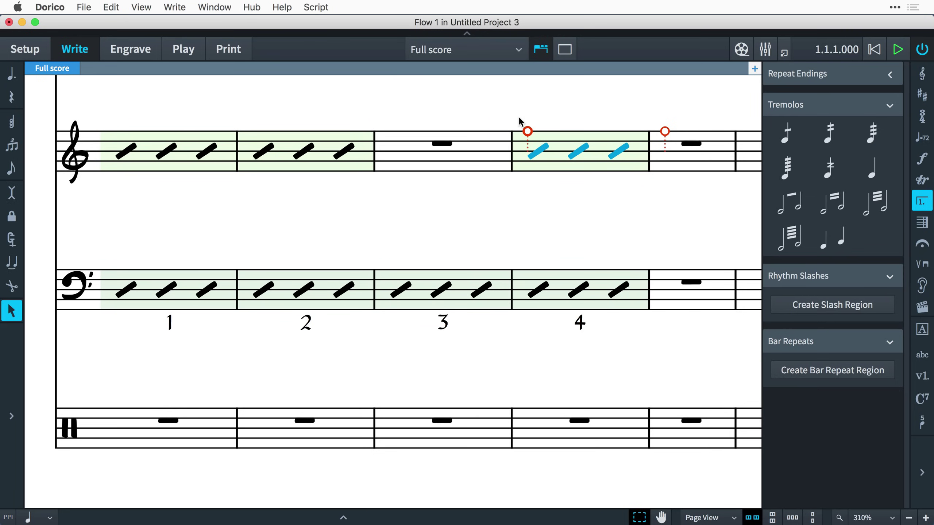
key("Escape")
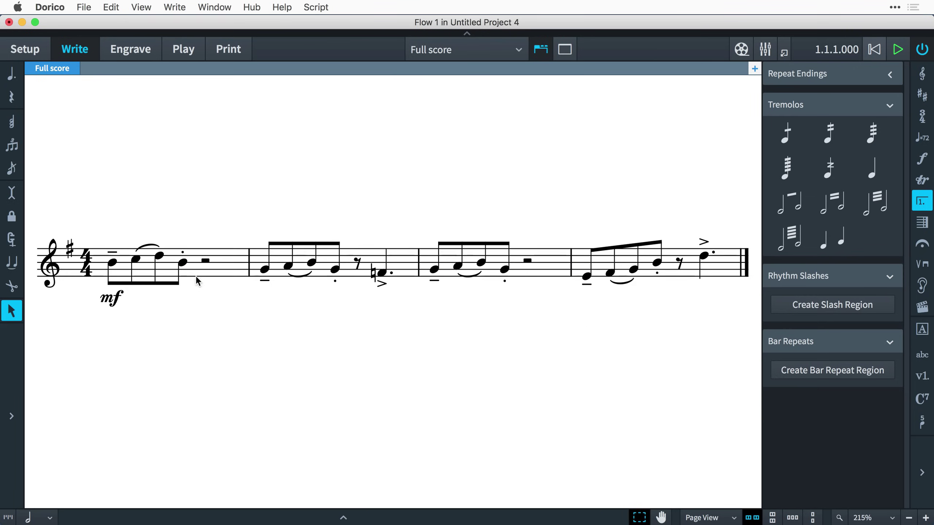
Convert the melody in bars 1–4 into a slash region counted (4) and play it back.
left_click(192, 270)
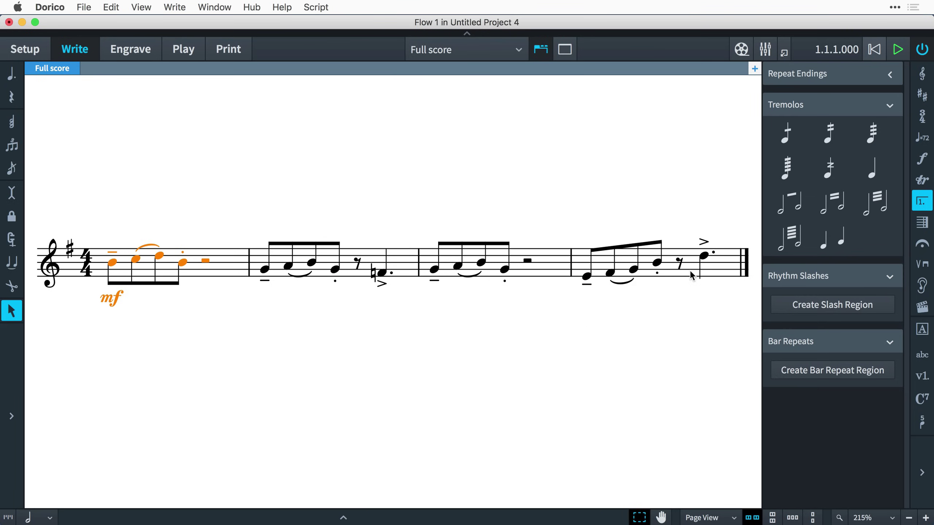
left_click(691, 275, "shift")
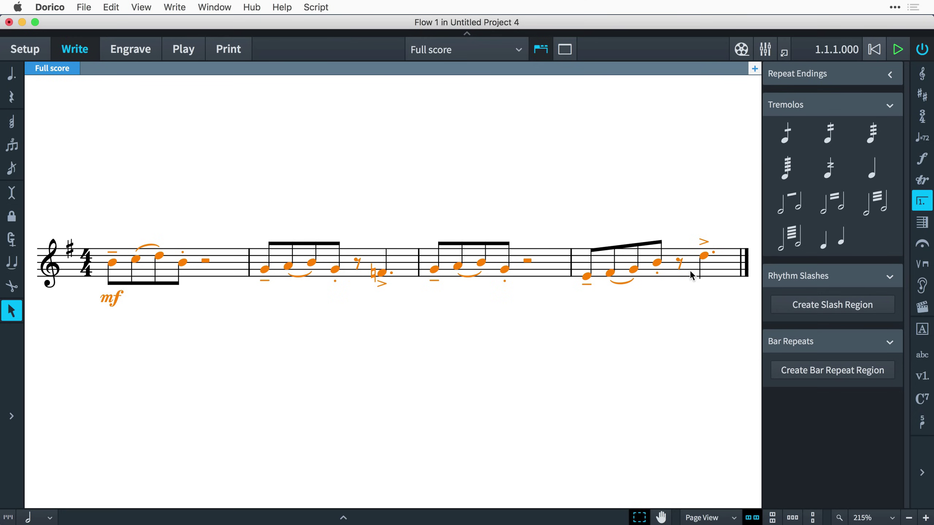
left_click(782, 311)
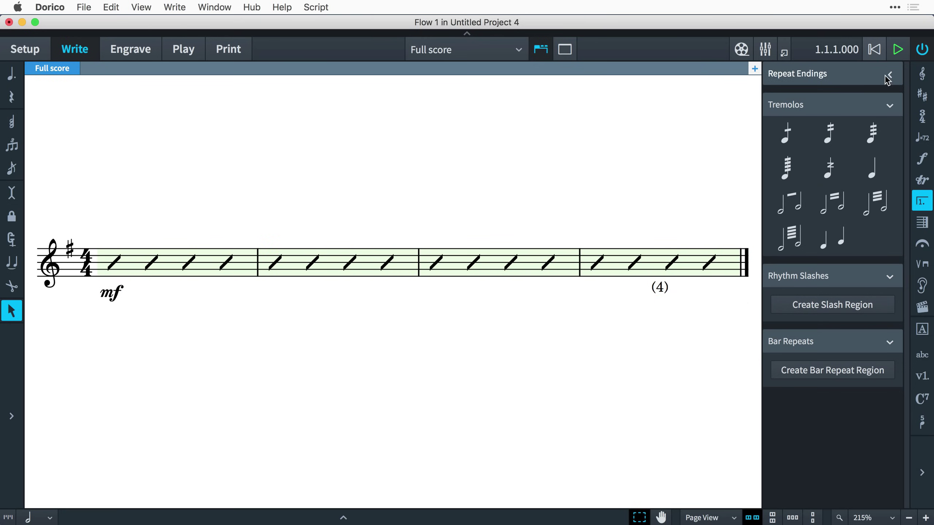
left_click(898, 49)
Drag the slash region's start to beat 3 of bars 1 and 2, then back to bar 1.
left_click(116, 262)
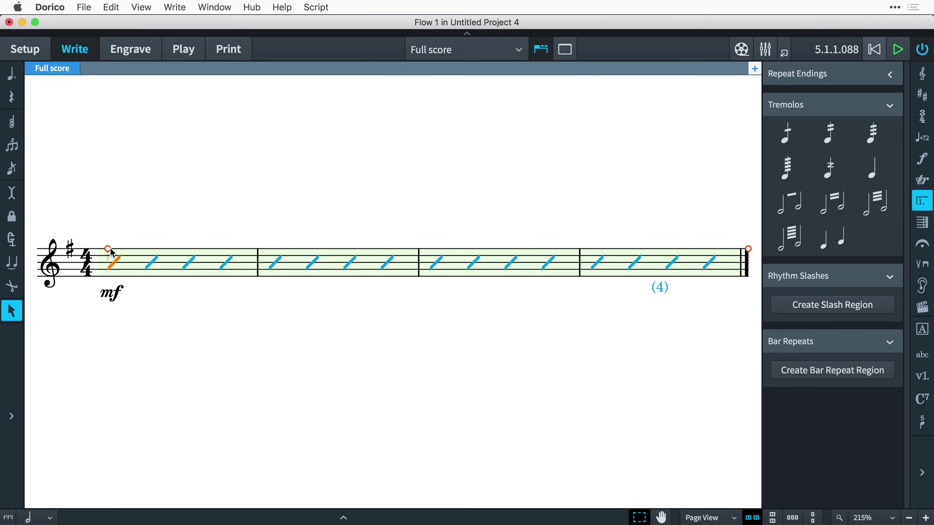
left_click_drag(107, 249, 217, 248)
left_click_drag(298, 248, 375, 245)
left_click_drag(298, 245, 106, 242)
left_click(135, 217)
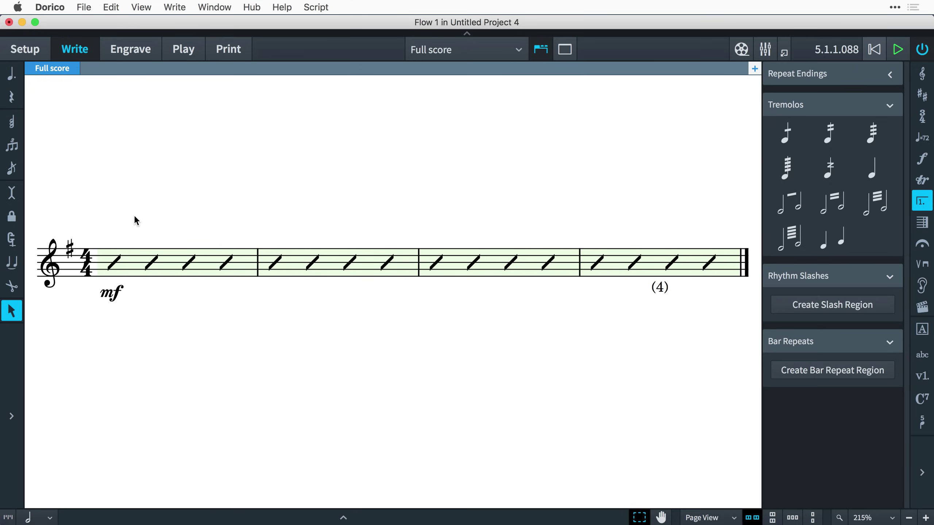
Zoom in and enable Show other voices in the slash region's properties.
key("super+9")
key("super+equal")
left_click(268, 253)
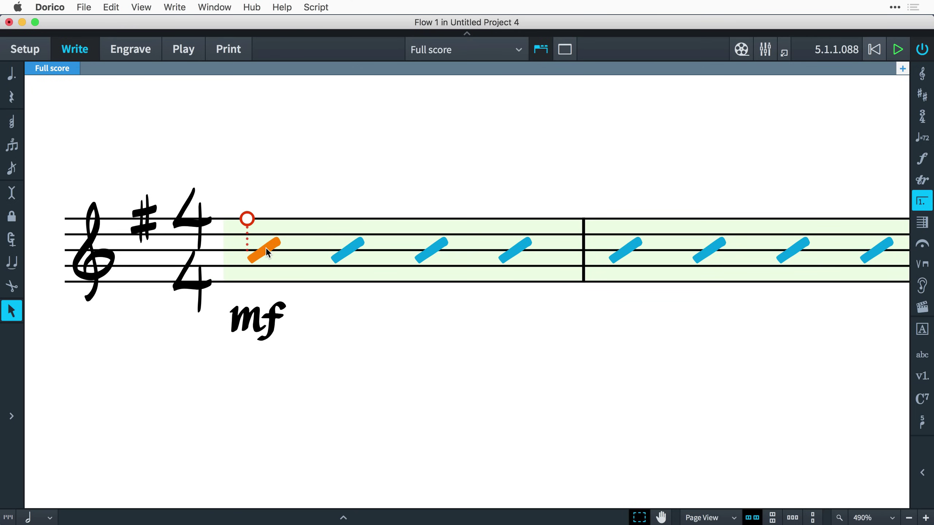
left_click(364, 515)
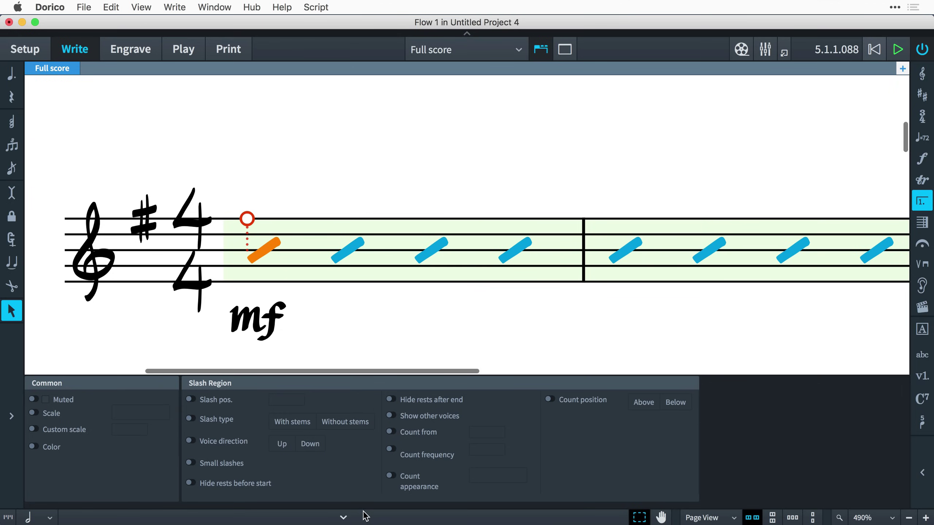
left_click(392, 415)
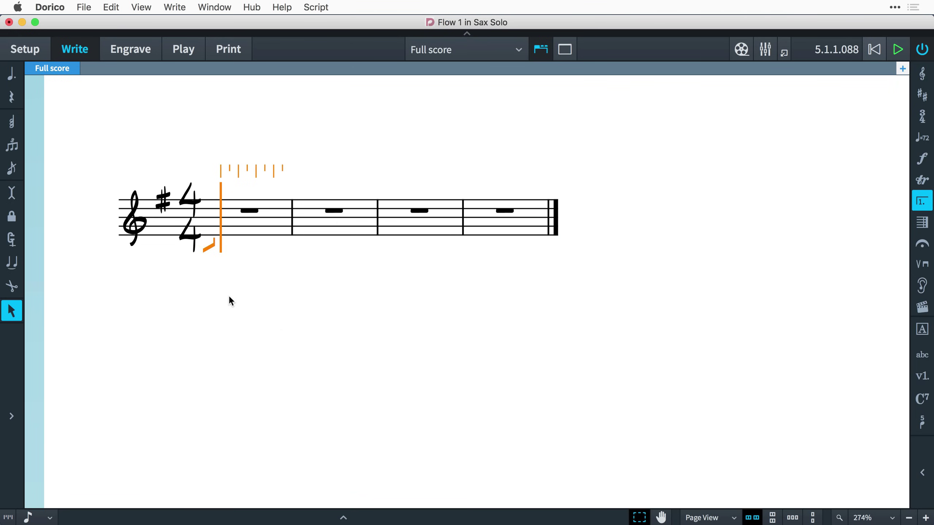
Enter two quarter-note slashes and two beamed eighth-note slashes in bar 1.
key("b")
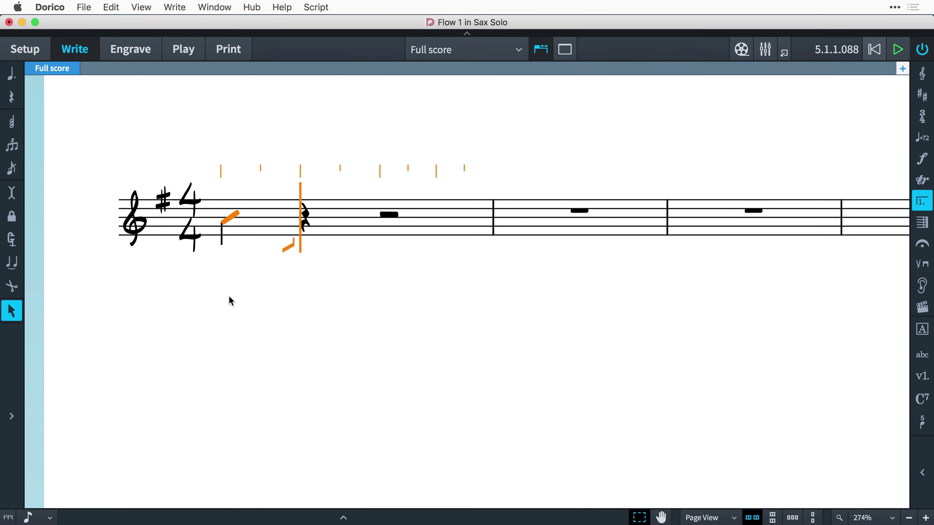
key("b")
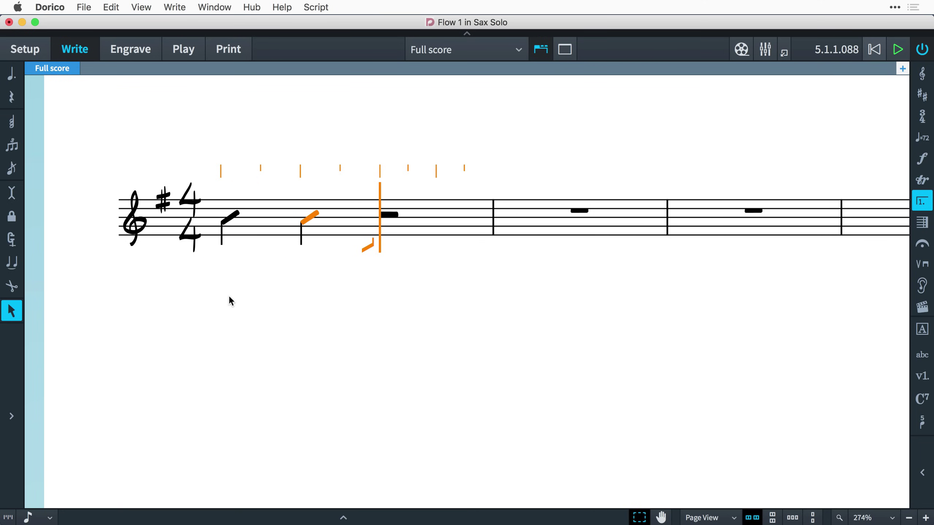
key("b")
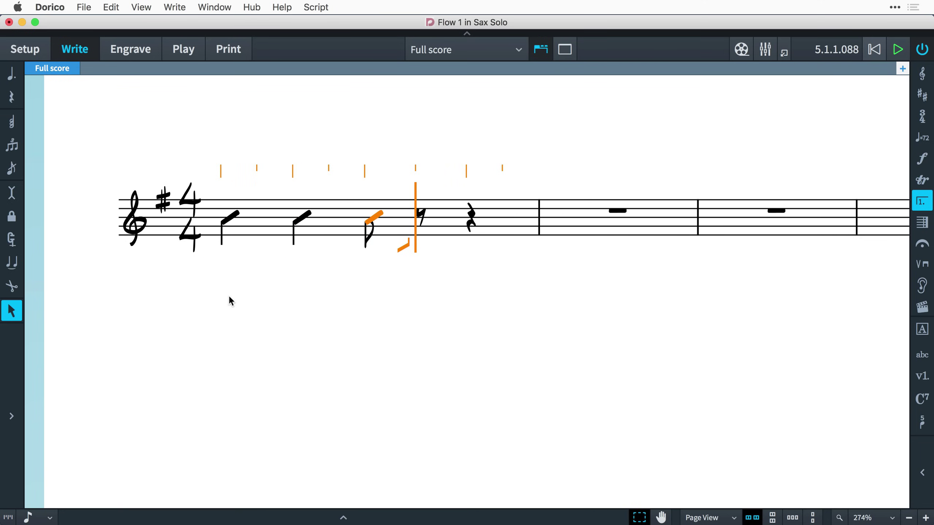
key("b")
key("b")
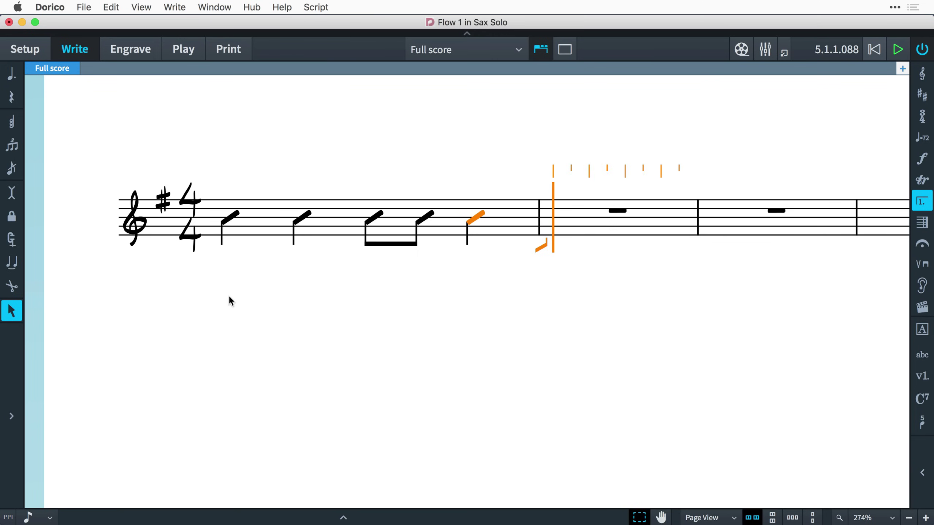
Fill bar 2 with beamed eighth-note slashes.
key("b")
key("b")
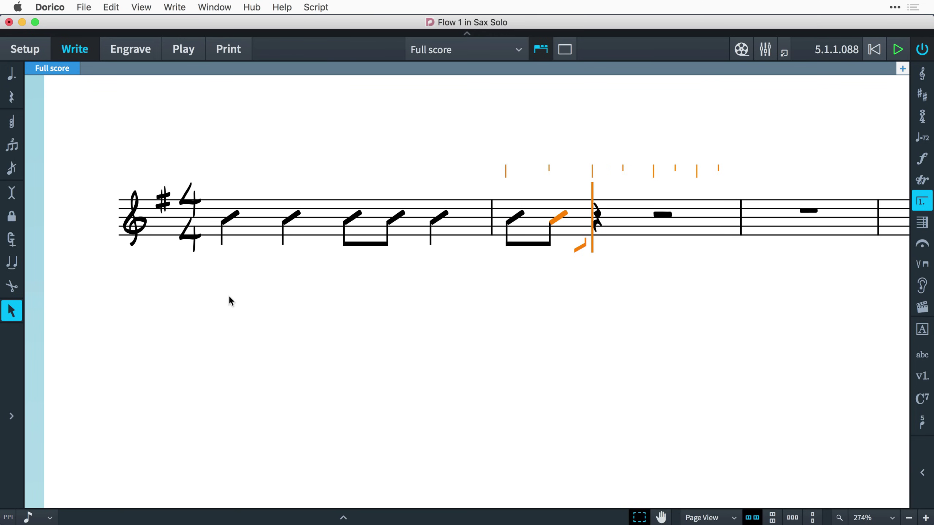
key("b")
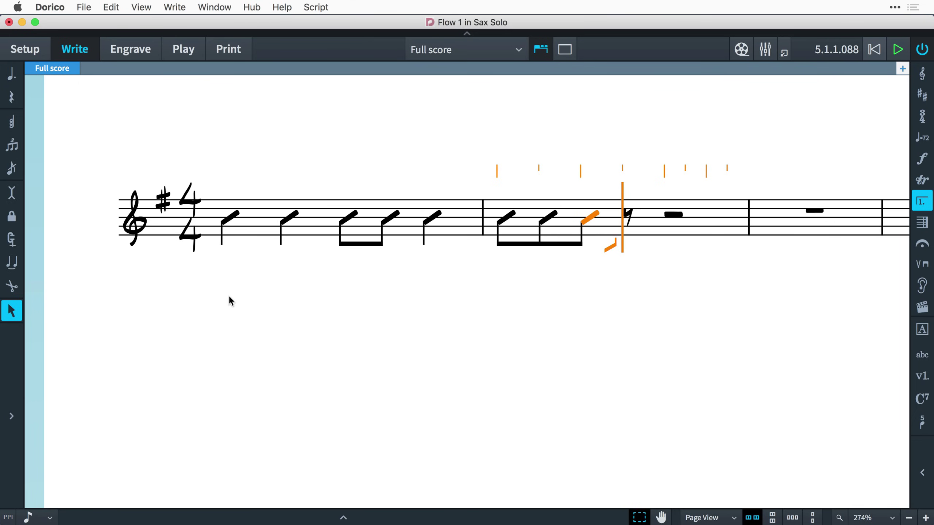
key("b")
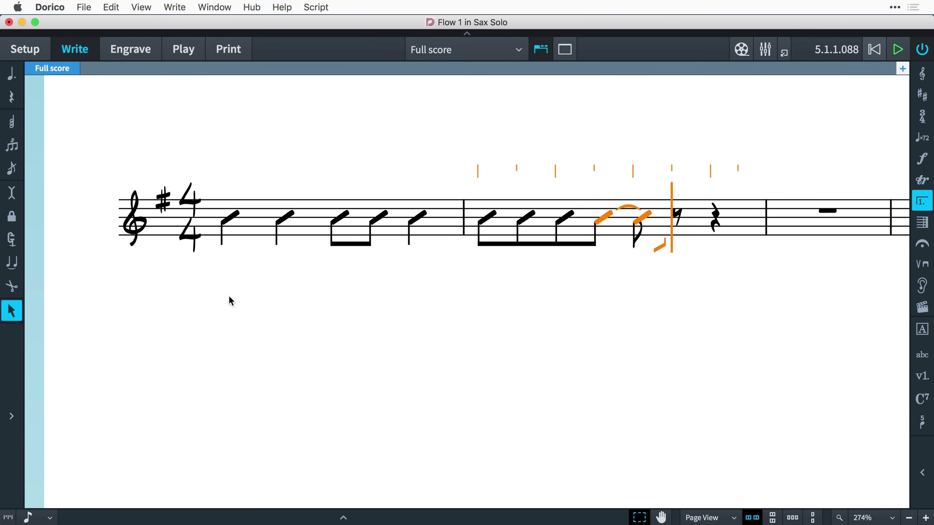
key("b")
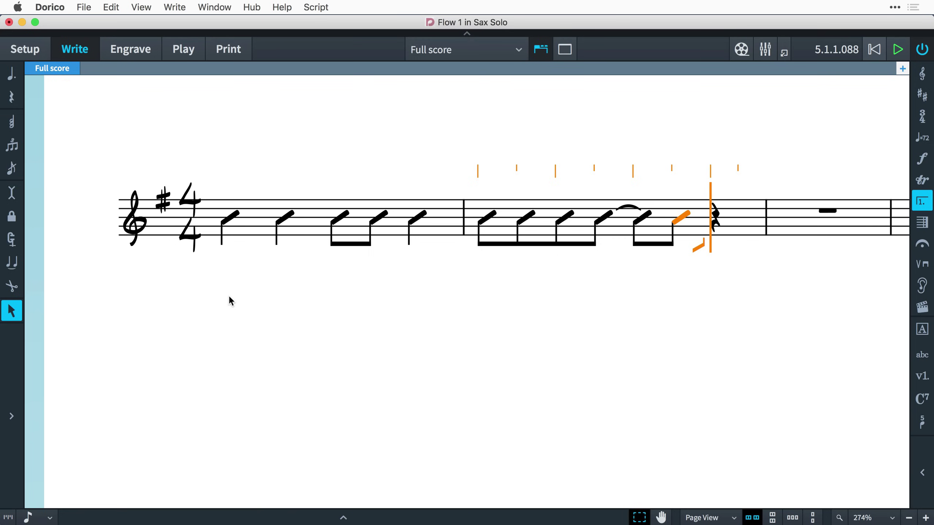
key("b")
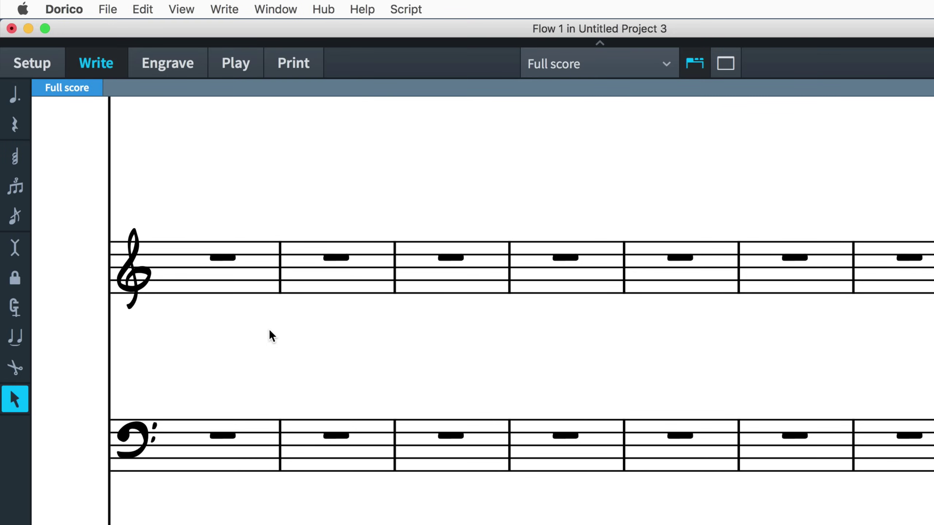
Start note input at bar 1 of the treble staff and create a slash voice from the Write menu.
double_click(172, 267)
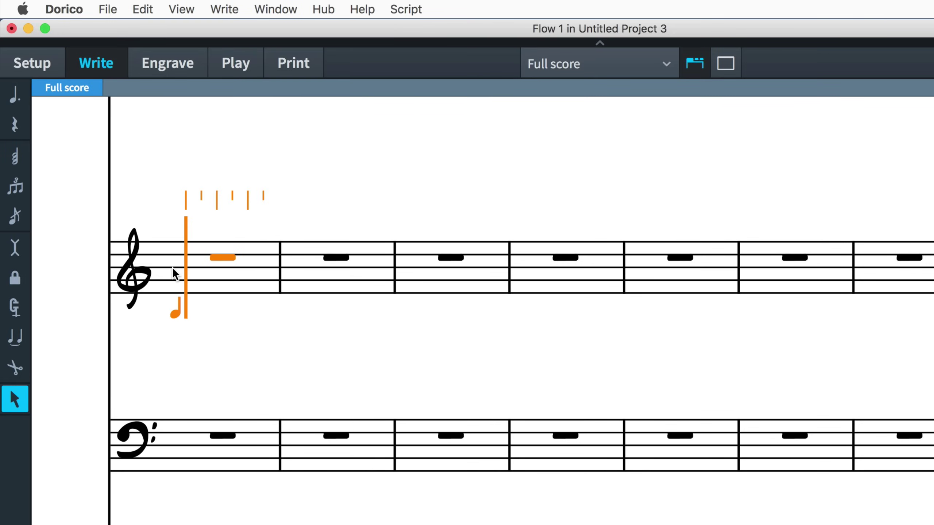
left_click(225, 9)
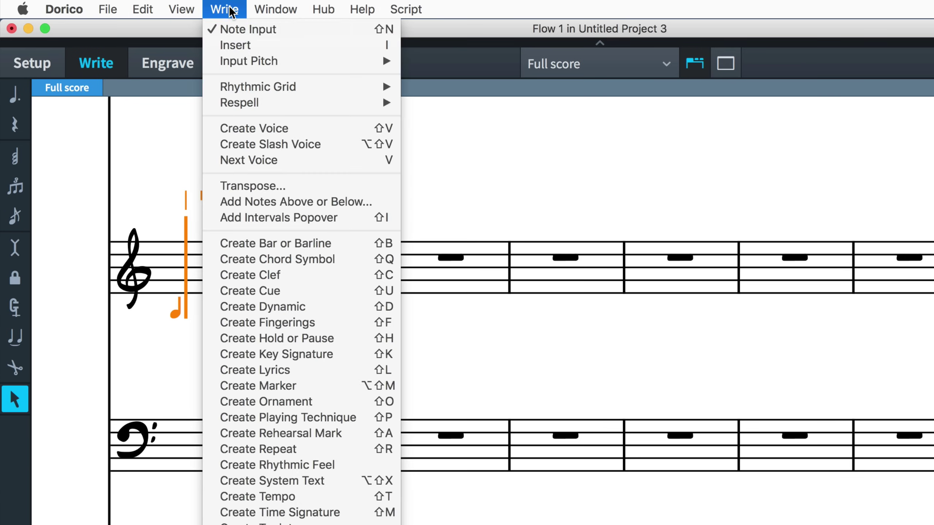
left_click(334, 144)
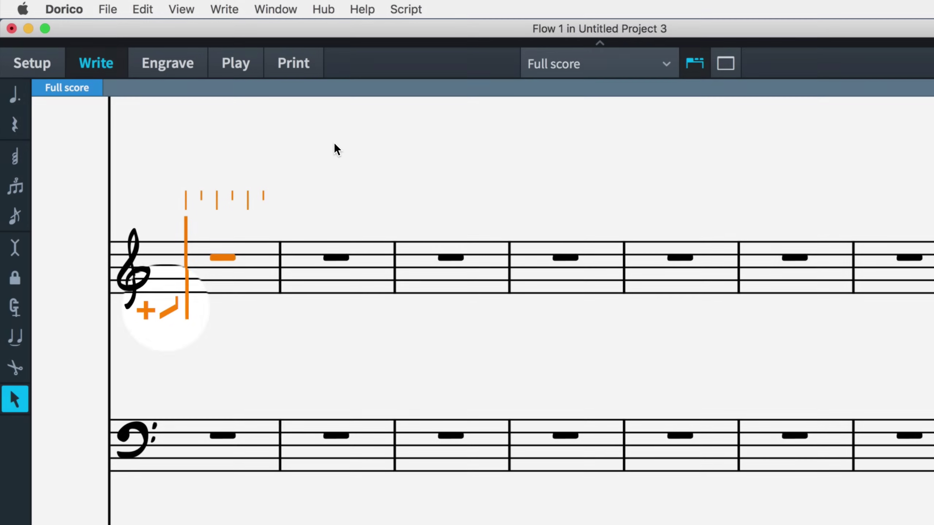
Enter two quarter slashes and two beamed eighth slashes, then restart normal-note input at bar 4.
key("y")
key("y")
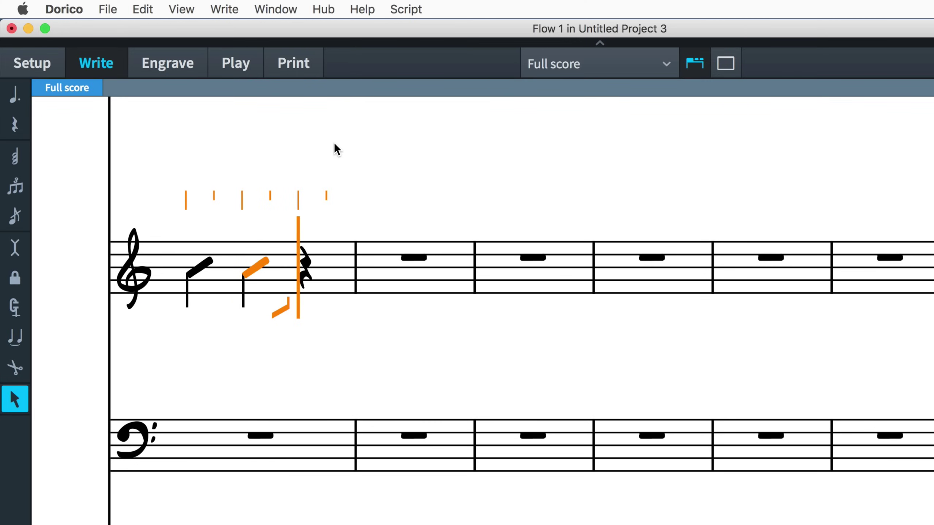
key("y")
key("y")
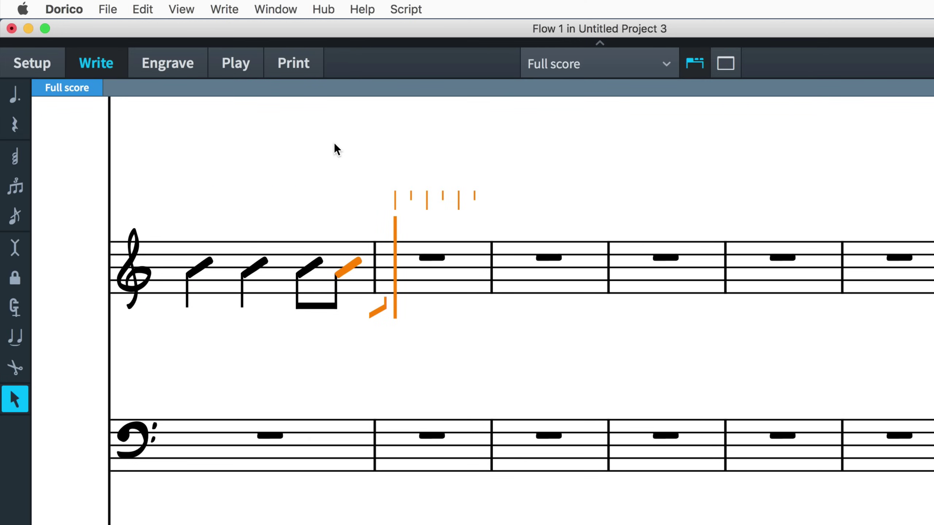
key("y")
key("Escape")
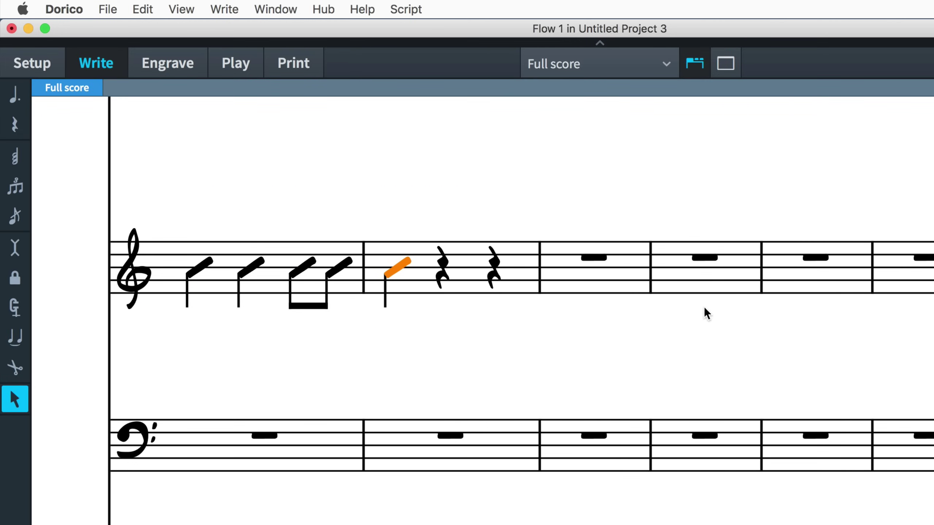
double_click(665, 280)
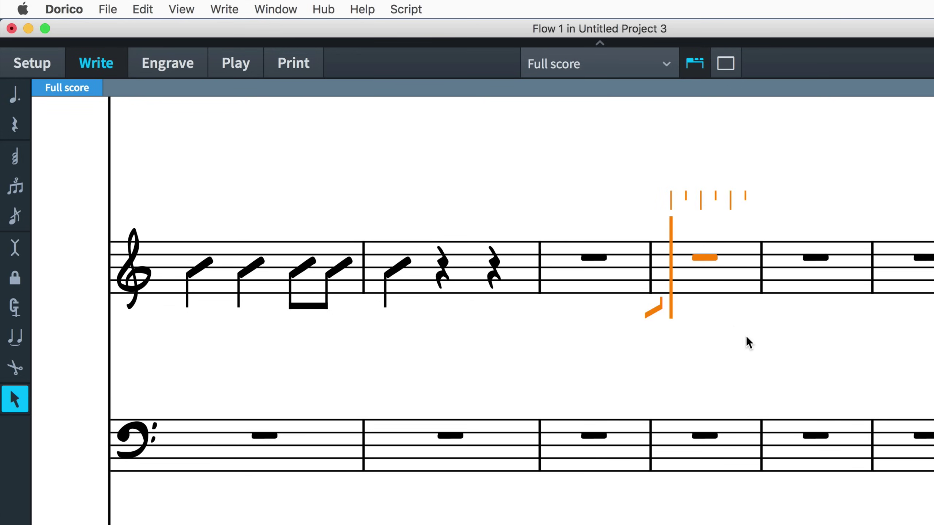
key("shift+alt+slash")
key("shift+alt+slash")
key("shift+alt+slash")
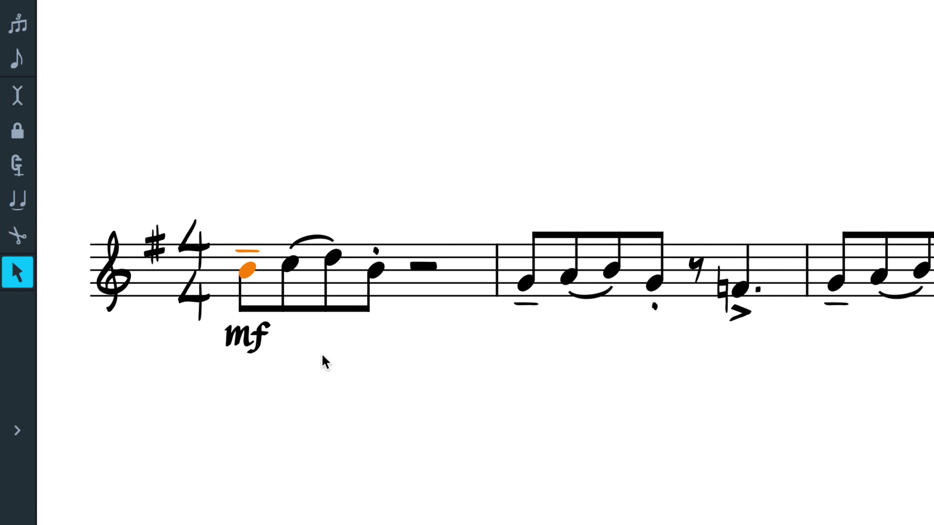
Convert the selected sax melody notes to Rhythmic Slashes > Slashes with Stems.
right_click(247, 267)
mouse_move(339, 254)
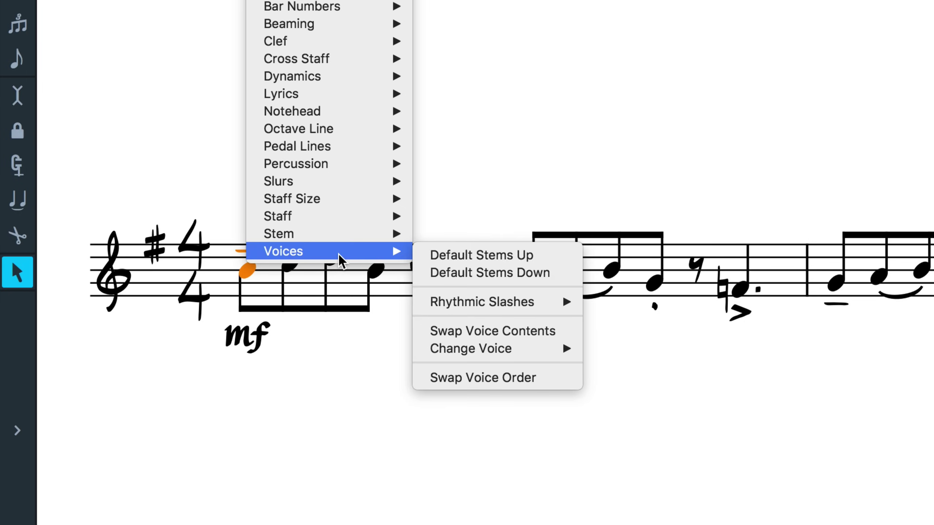
mouse_move(518, 301)
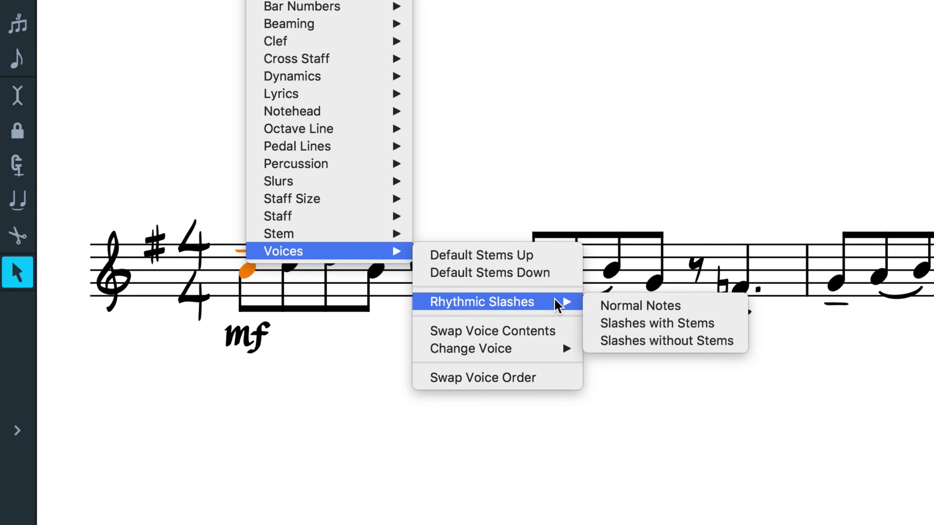
left_click(723, 331)
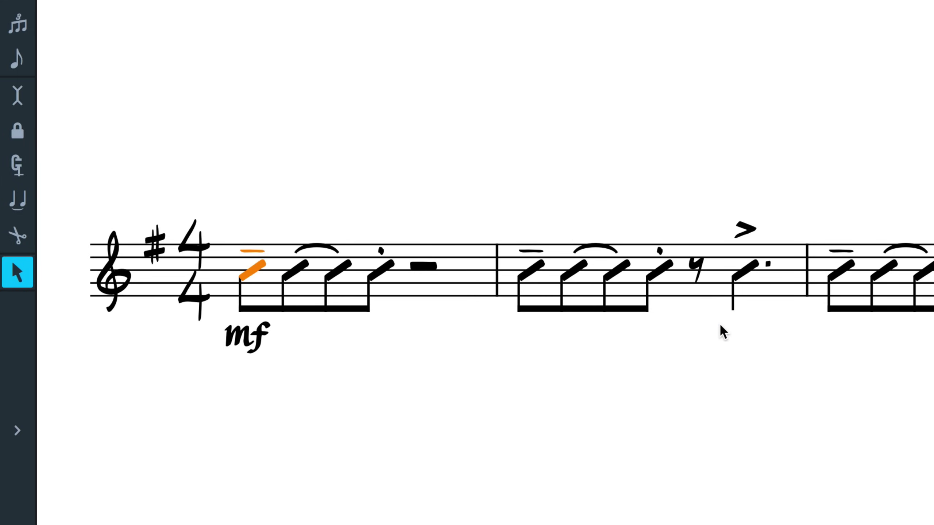
Change the slashes back to Rhythmic Slashes > Normal Notes.
right_click(256, 268)
mouse_move(343, 255)
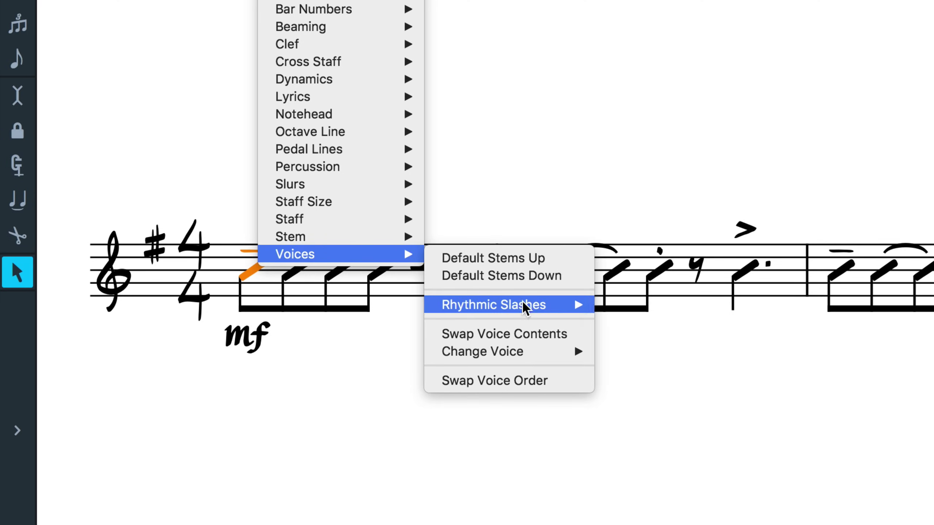
mouse_move(588, 308)
left_click(621, 308)
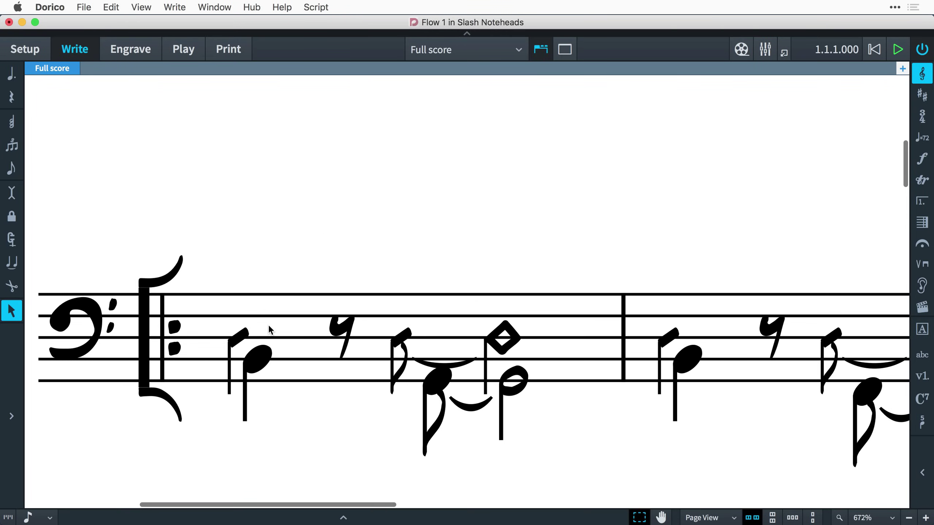
Set the first slash note's voice to Default Stems Up.
left_click(244, 338)
right_click(243, 338)
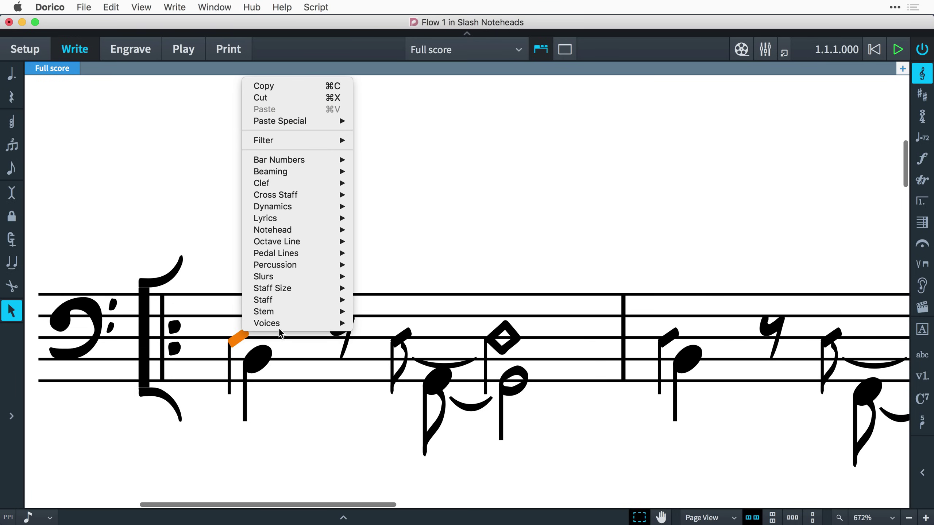
mouse_move(308, 323)
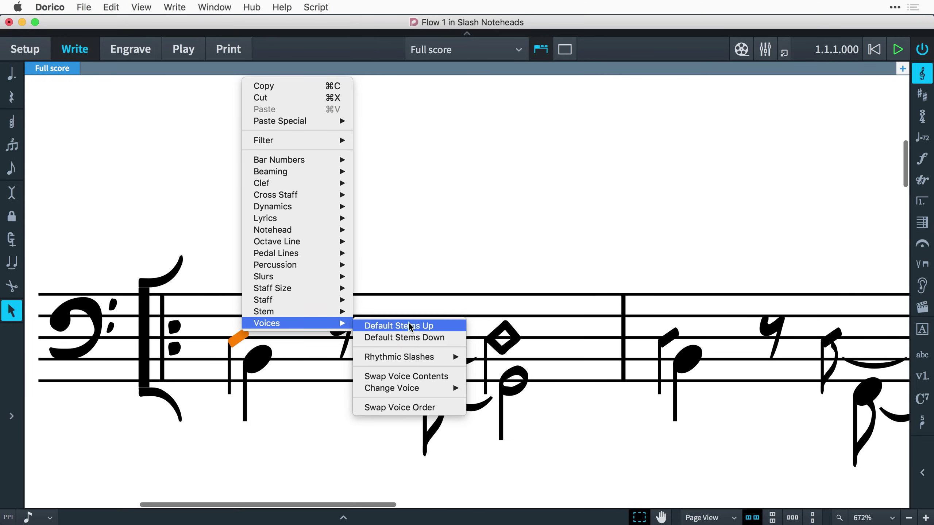
left_click(452, 326)
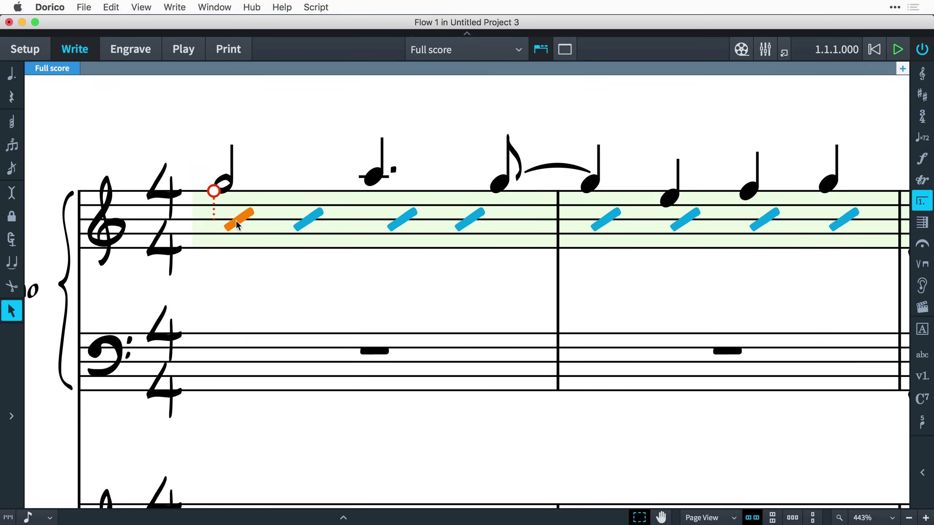
Set the slash region's Slash type to With stems and Voice direction to Down.
left_click(299, 517)
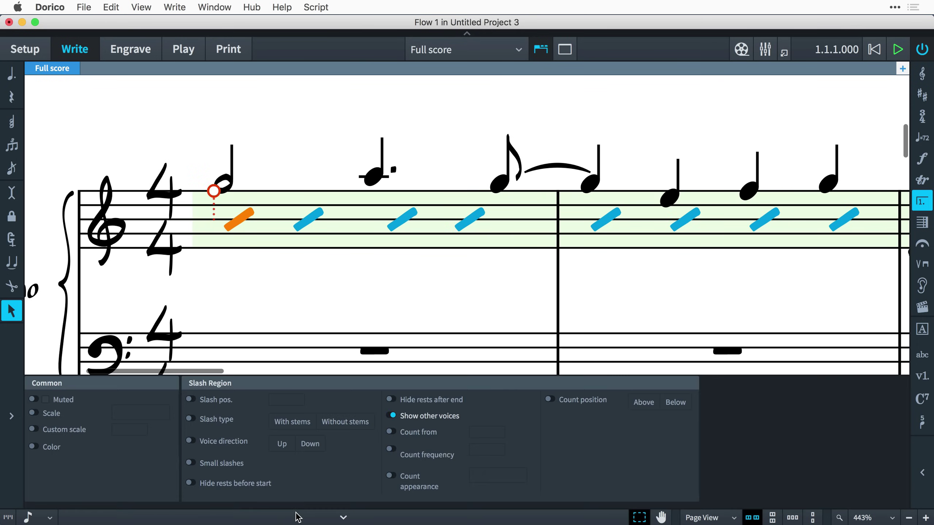
left_click(191, 419)
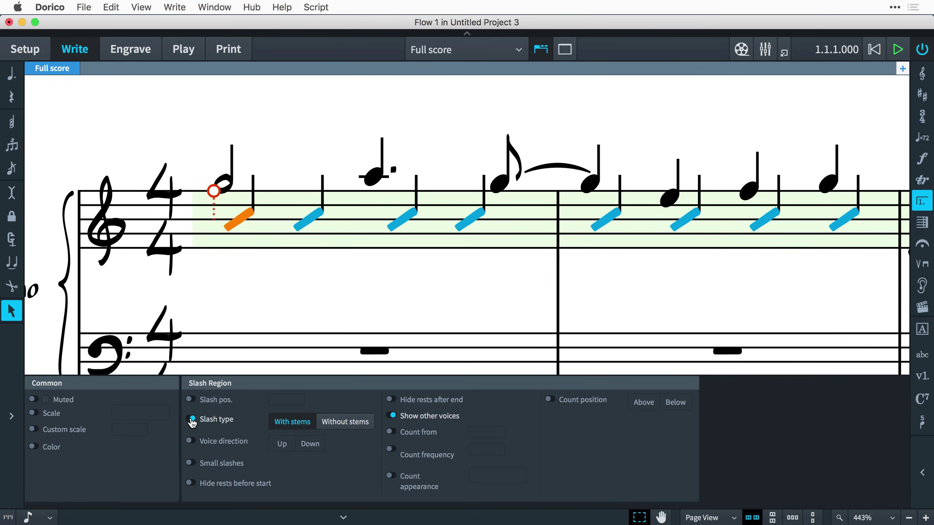
left_click(191, 441)
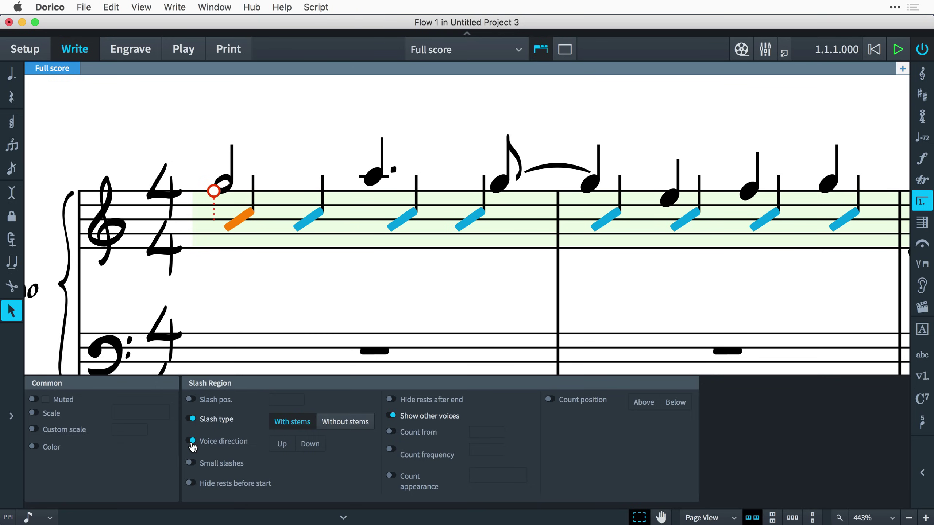
left_click(310, 444)
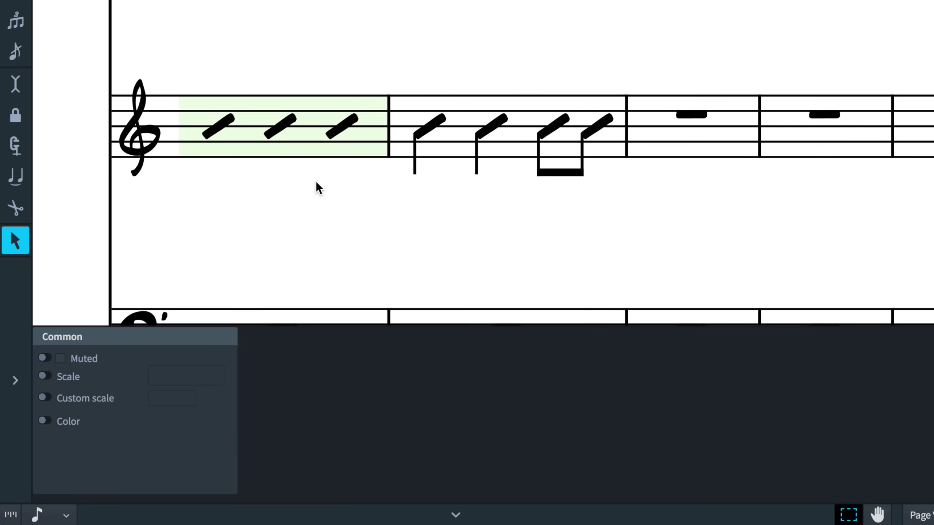
Set the bar 1 slash region's Slash pos. to 2.
left_click(300, 141)
left_click(252, 358)
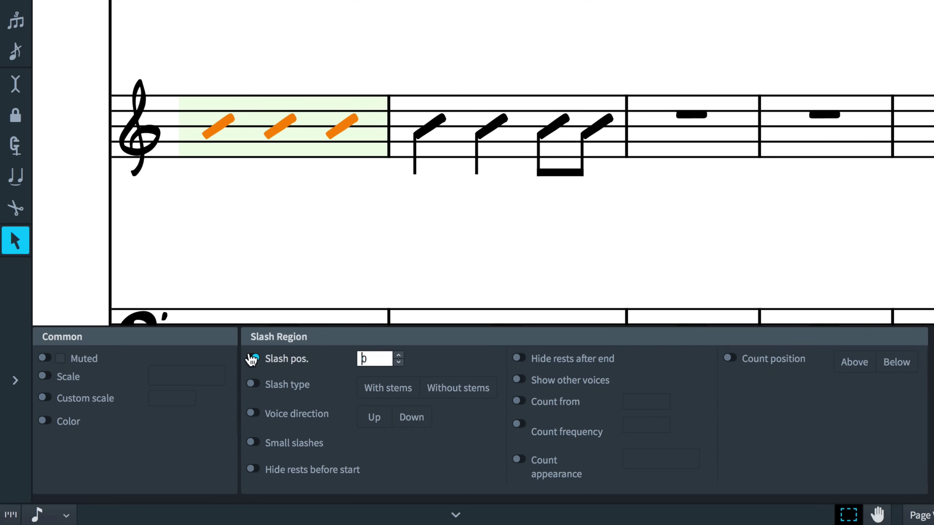
left_click(399, 355)
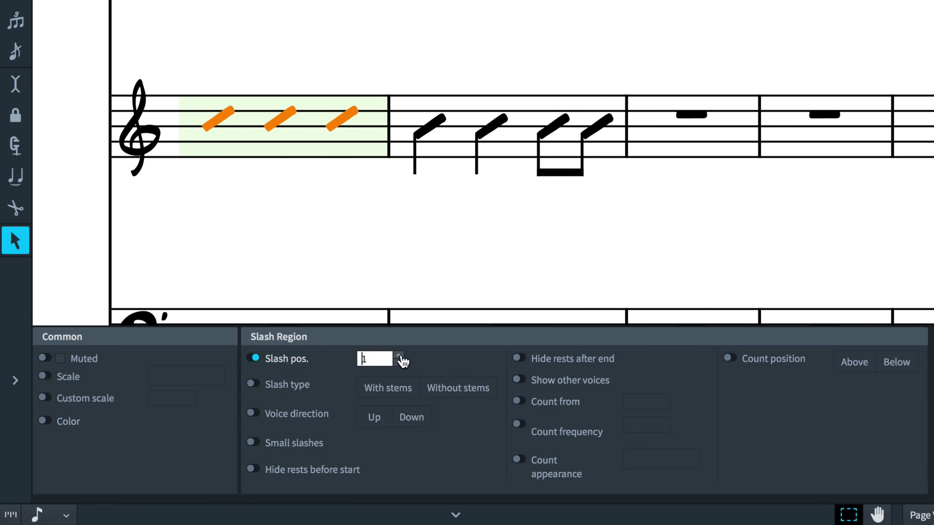
left_click(399, 355)
Set Slash pos. to -2 for the four slash notes in bar 2.
left_click(514, 148)
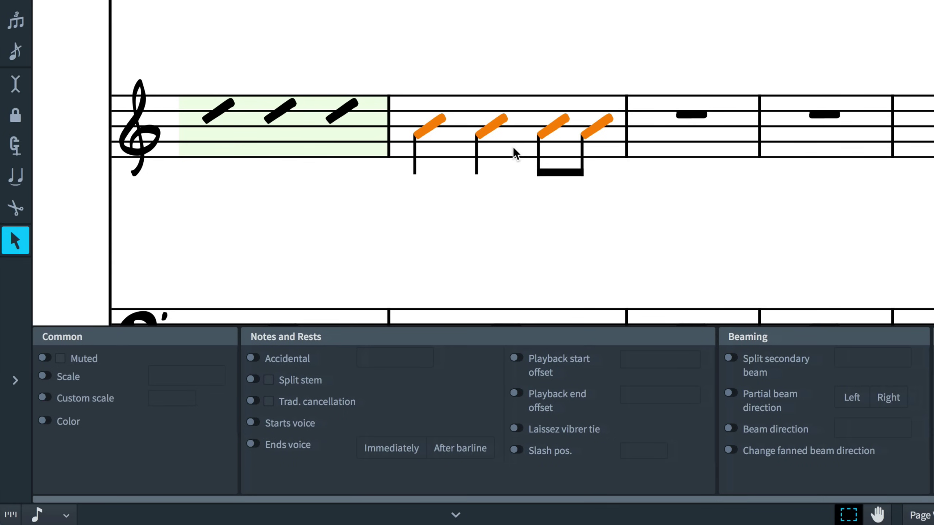
left_click(517, 450)
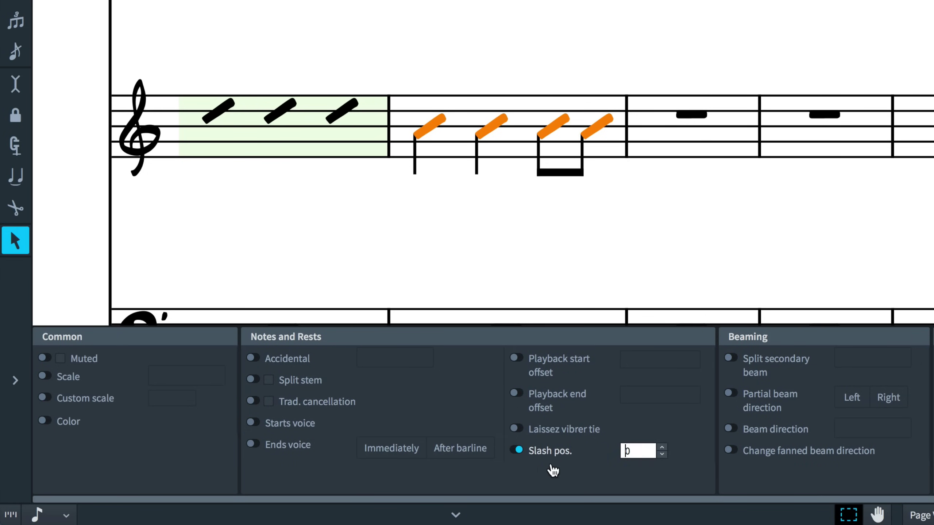
left_click(662, 456)
left_click(662, 456)
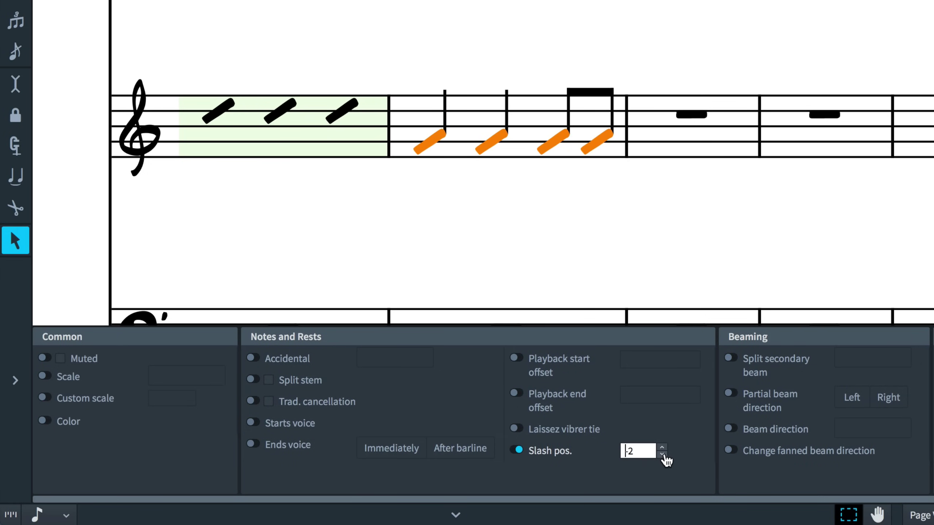
left_click(694, 465)
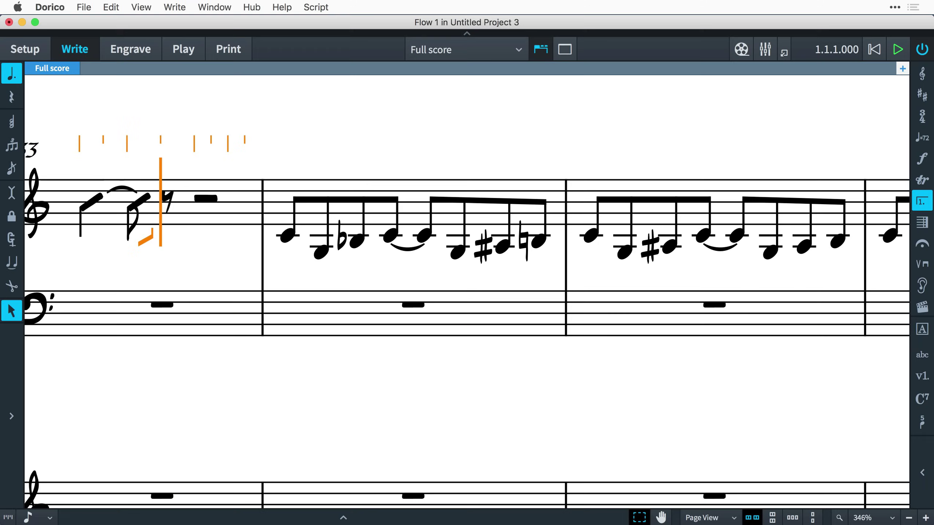
Enter eighth-note and tied slashes without the rhythm dot, then open Notation and Engraving Options.
key("period")
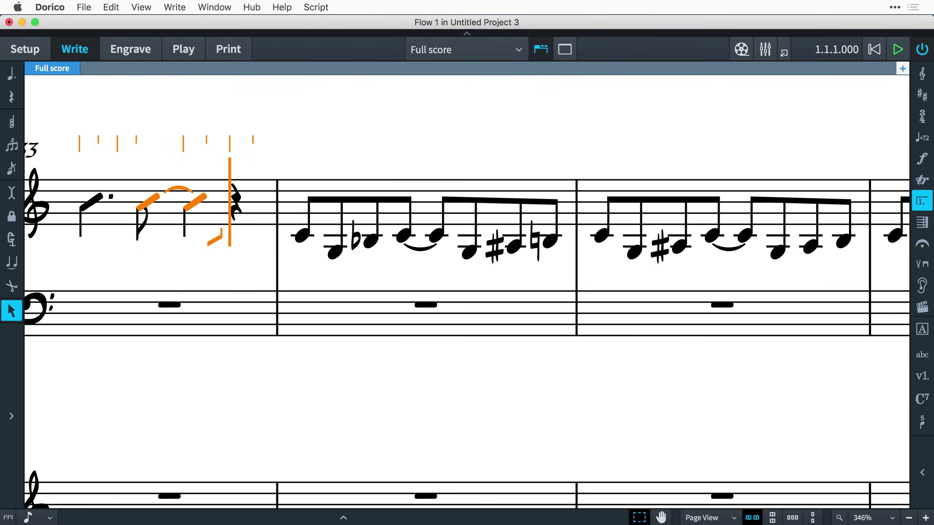
key("b")
key("b")
key("b")
key("b")
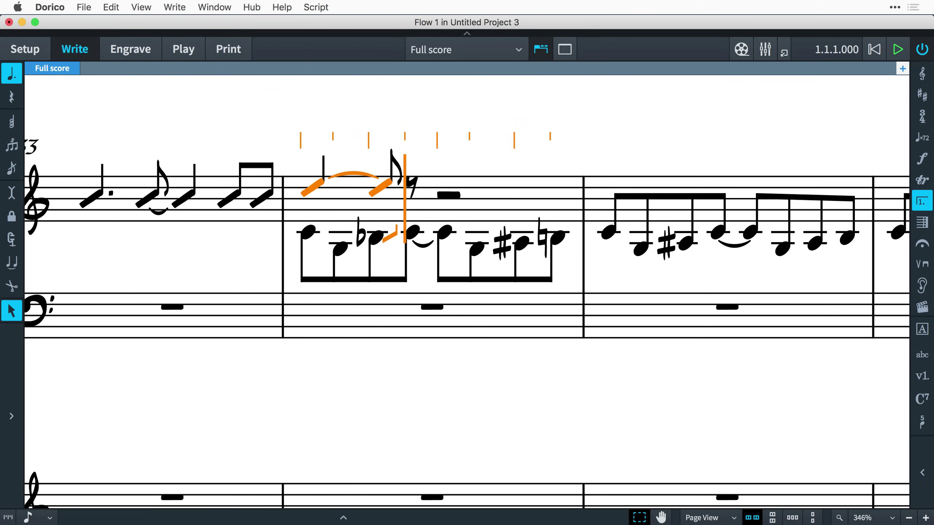
key("b")
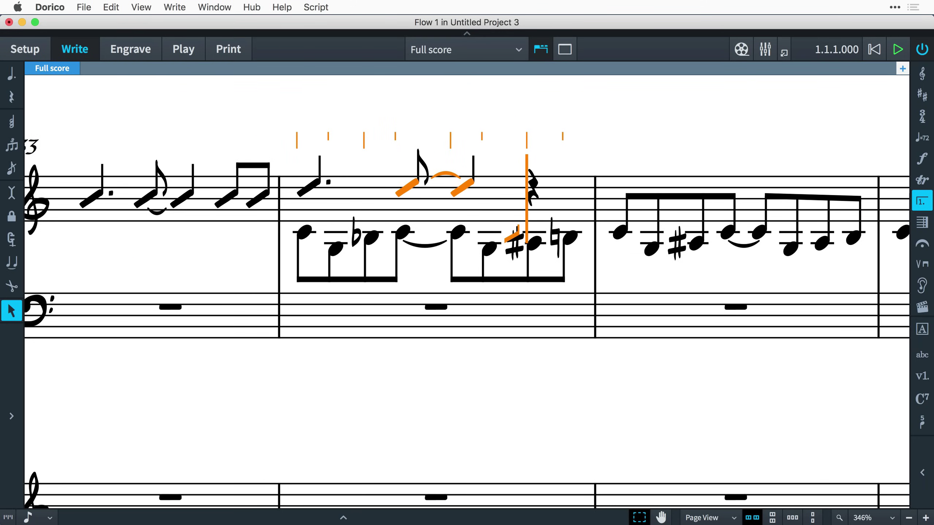
key("b")
key("b")
key("b")
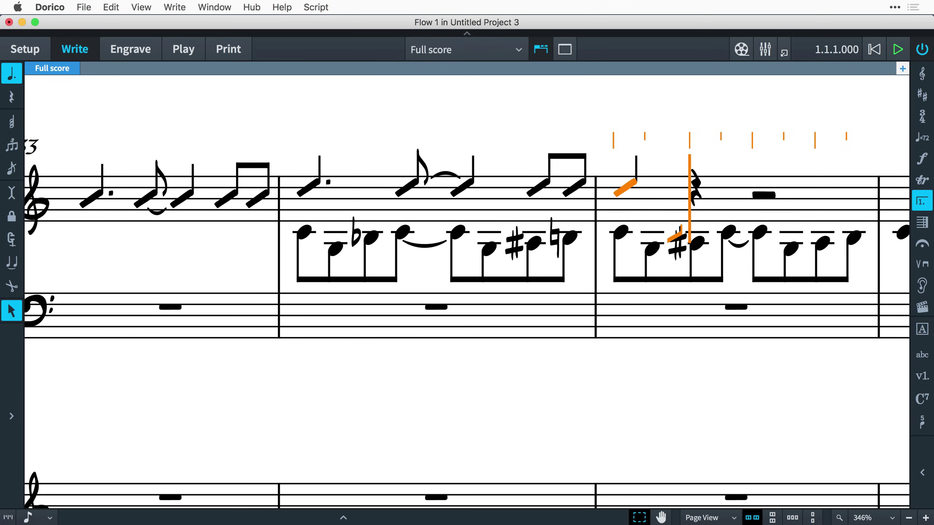
key("super+shift+n")
key("super+shift+e")
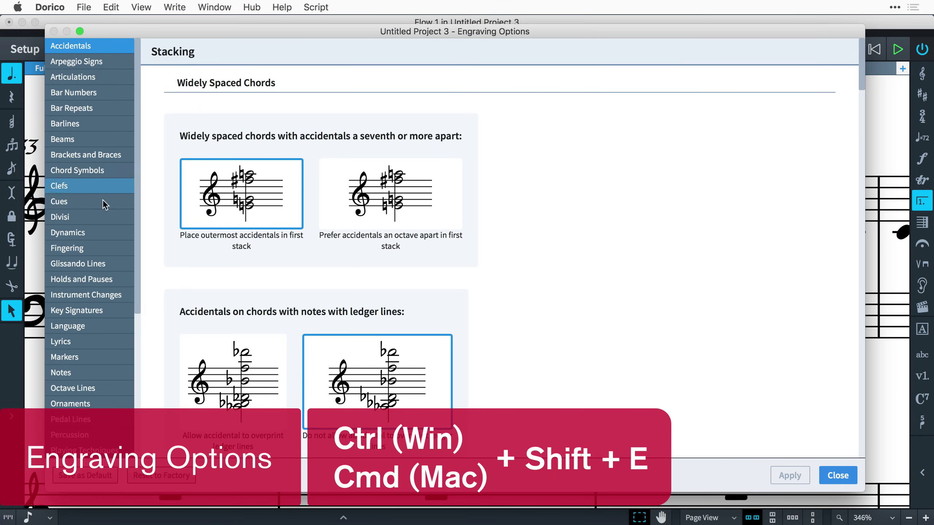
Show the Notes engraving options, down to the Rhythmic slashes design and Count settings.
left_click(118, 376)
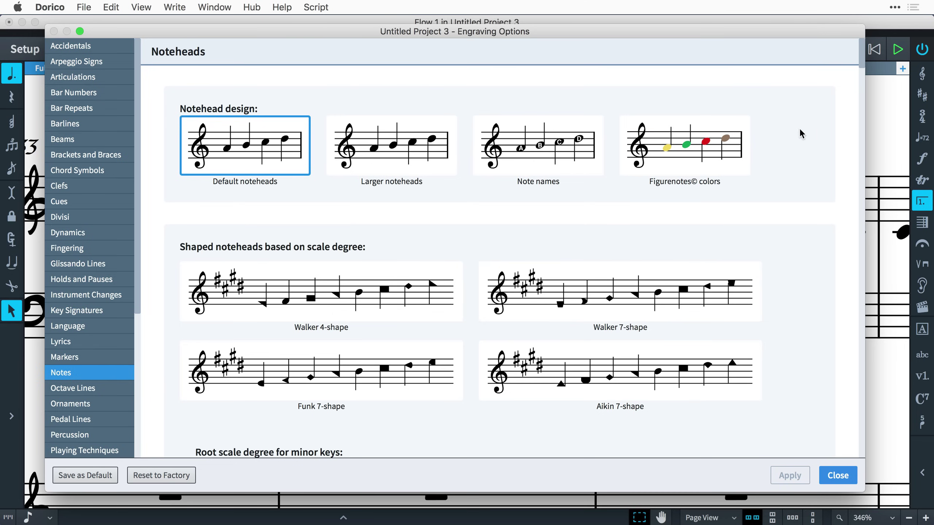
left_click_drag(863, 56, 859, 141)
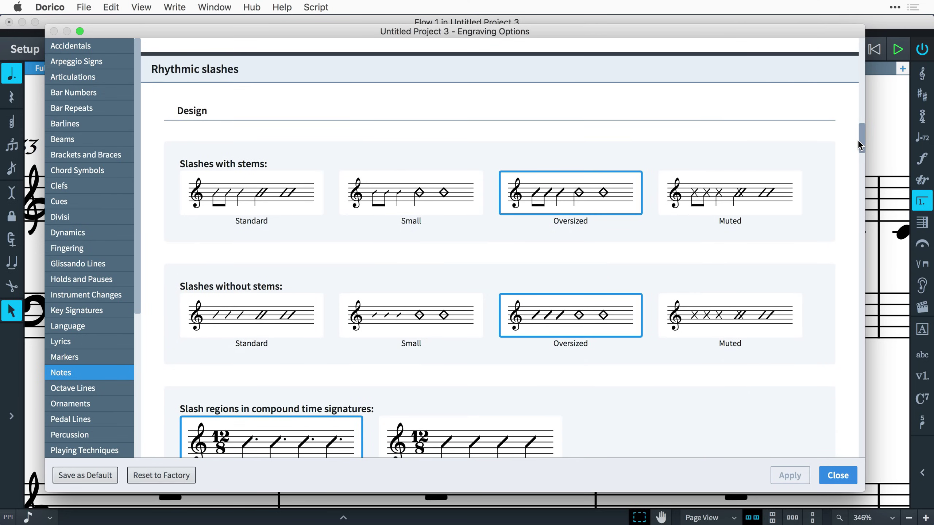
left_click_drag(859, 141, 861, 158)
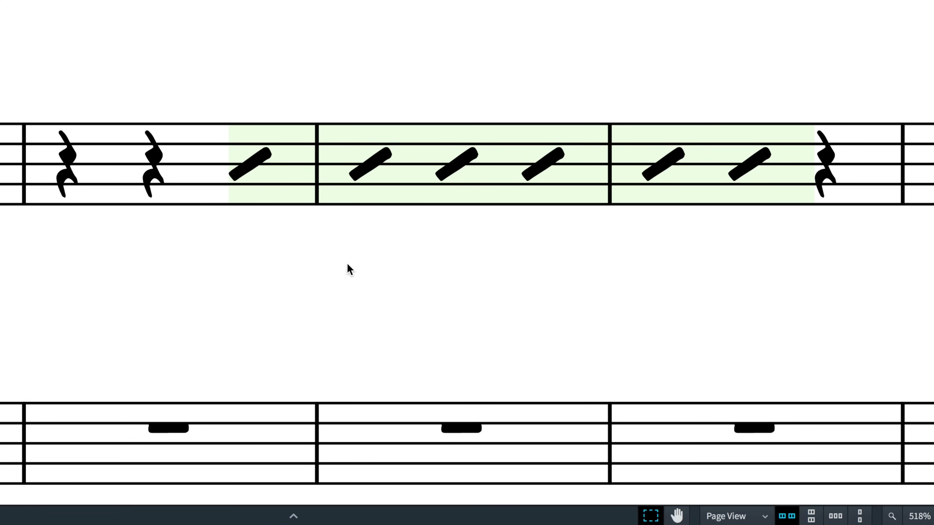
Turn on Hide rests before start and Hide rests after end for the slash region.
left_click(291, 195)
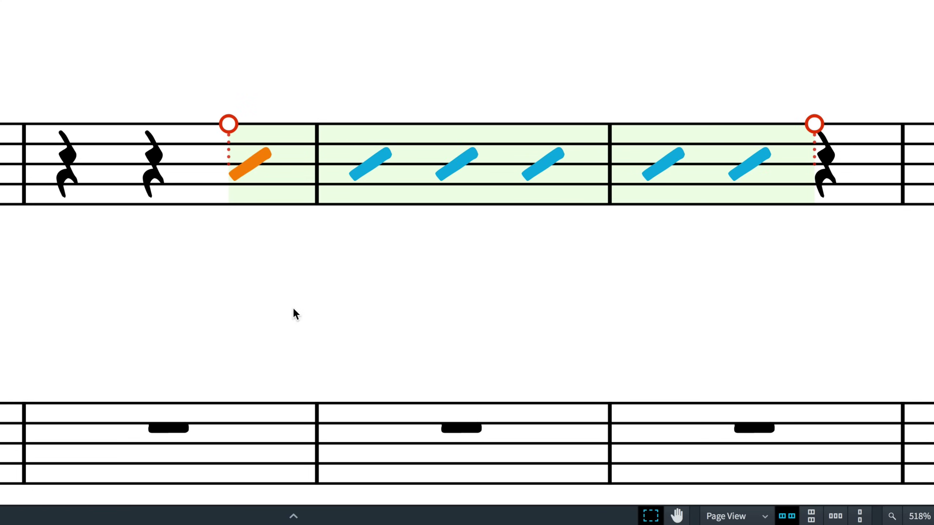
left_click(293, 517)
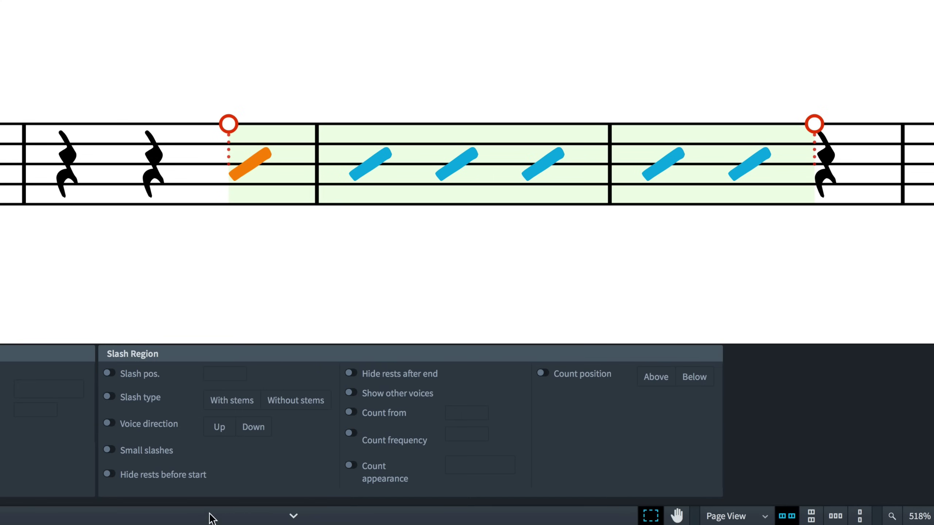
left_click(109, 475)
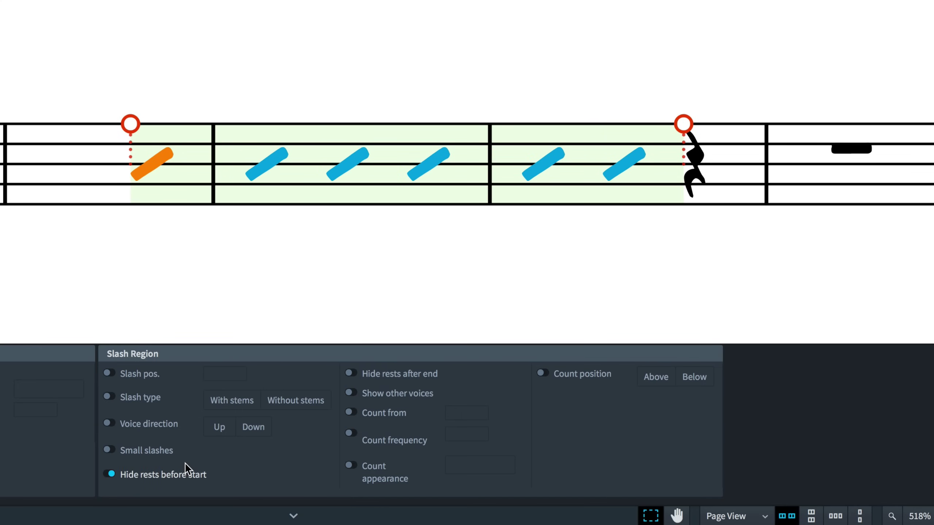
left_click(351, 374)
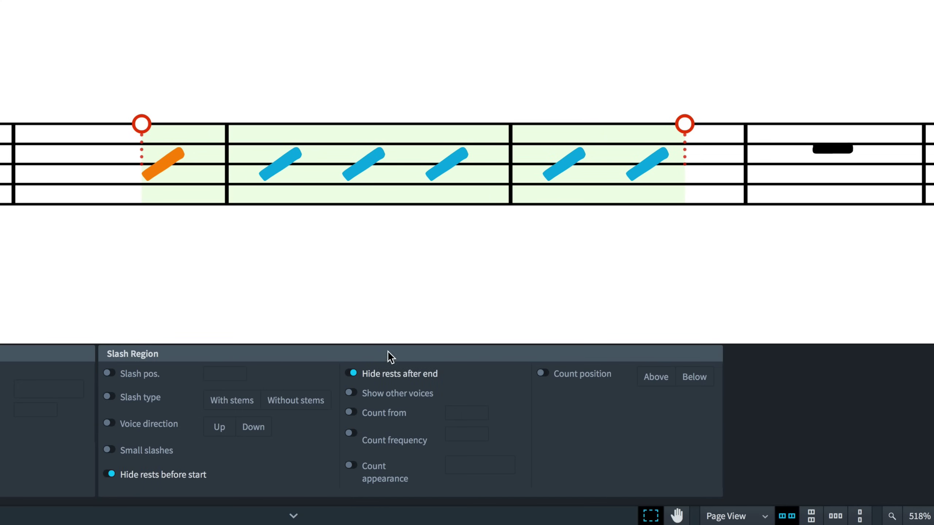
left_click(420, 300)
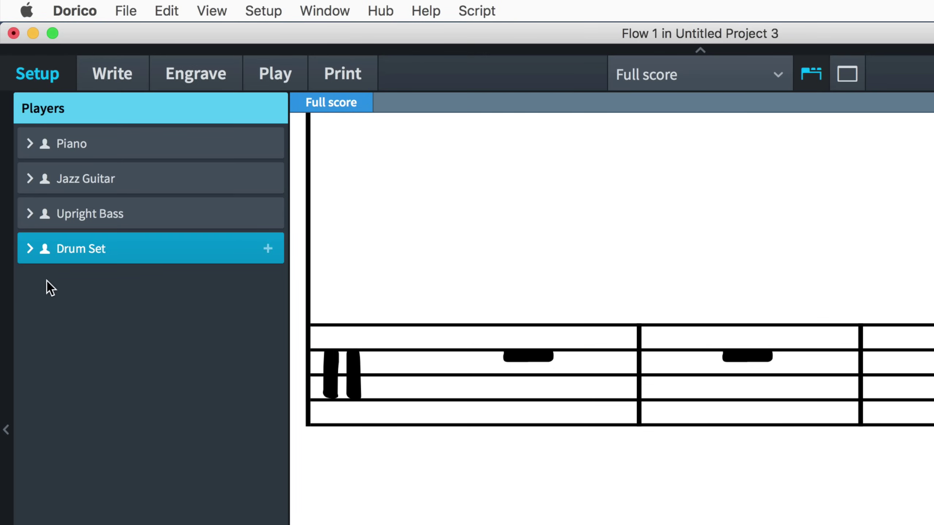
Open the Edit Percussion Kit dialog for the Drum Set player.
left_click(30, 249)
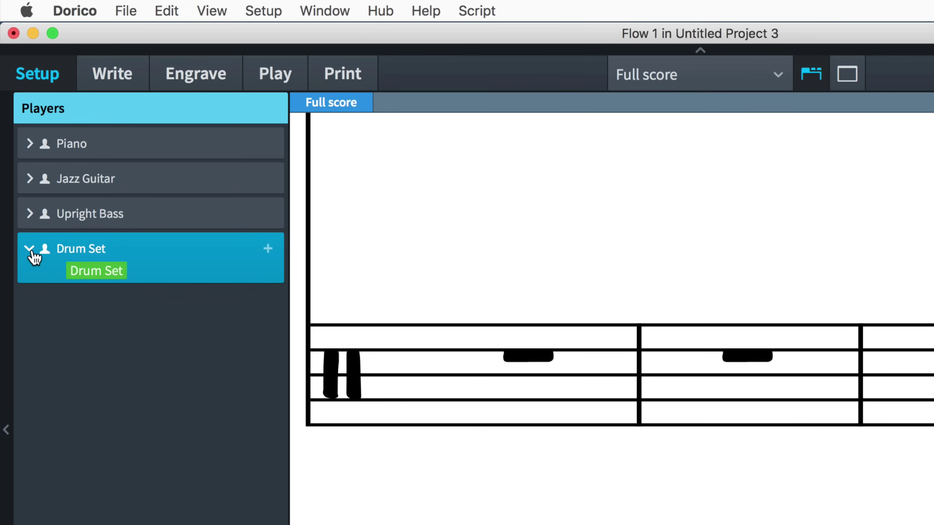
left_click(132, 273)
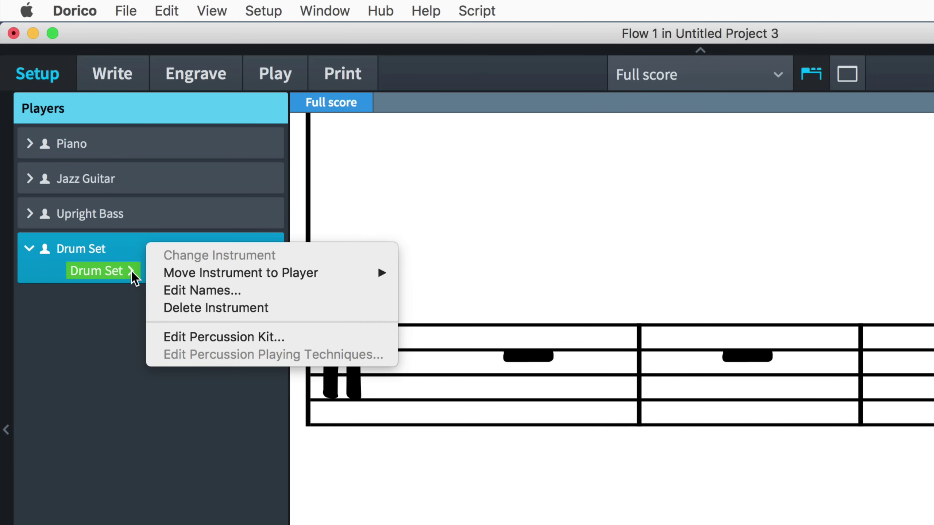
left_click(310, 340)
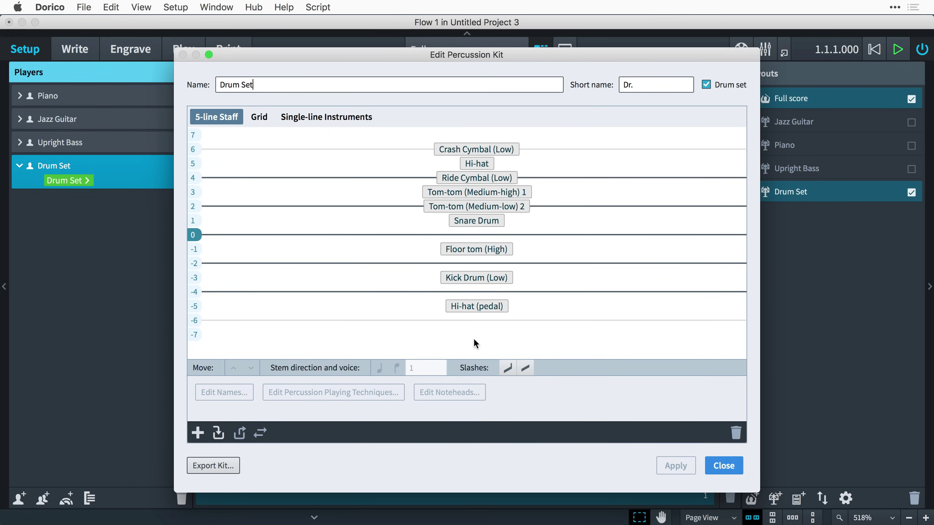
Add stemmed and stemless slashes to the kit, placing stemmed slashes at position -2, and apply.
left_click(510, 370)
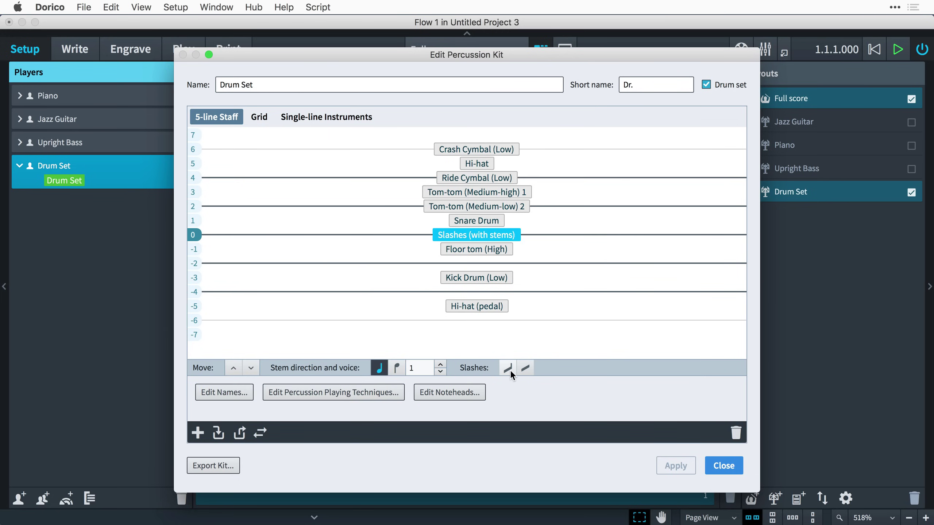
left_click(530, 370)
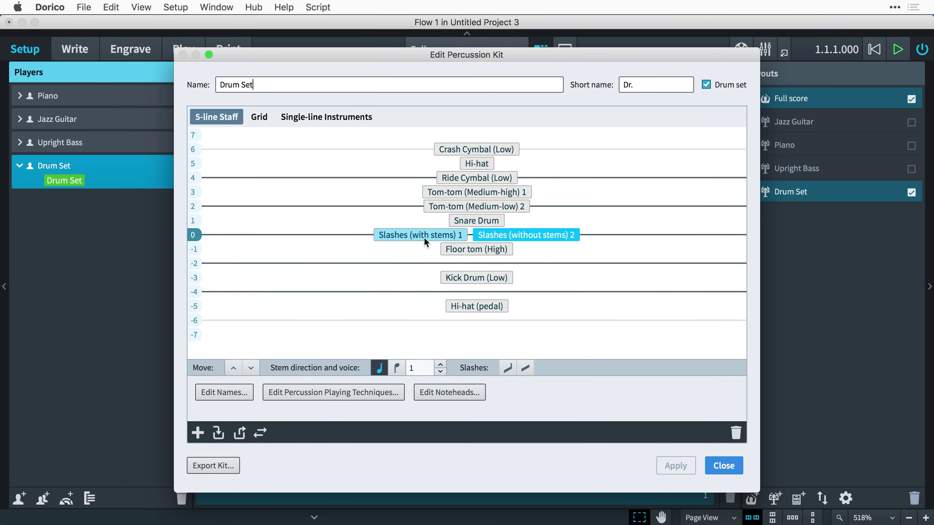
left_click_drag(424, 236, 457, 263)
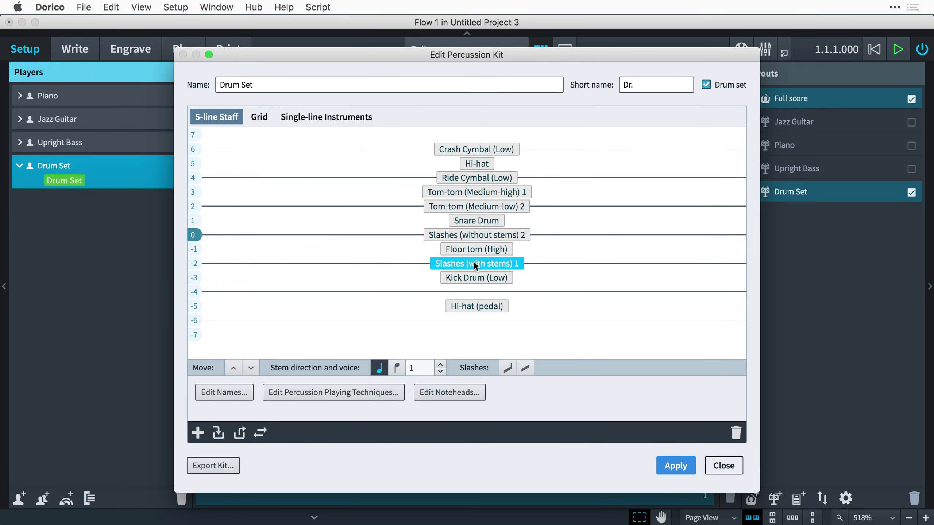
left_click(684, 469)
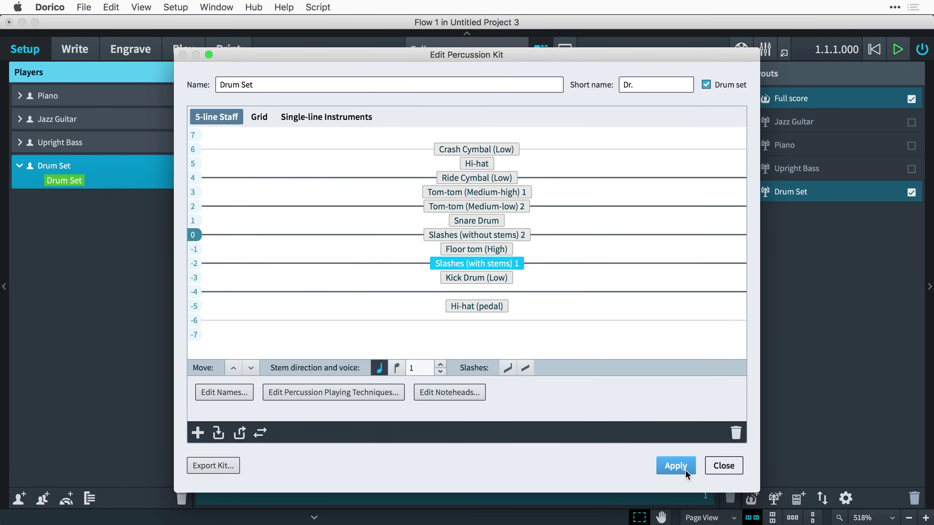
left_click(716, 468)
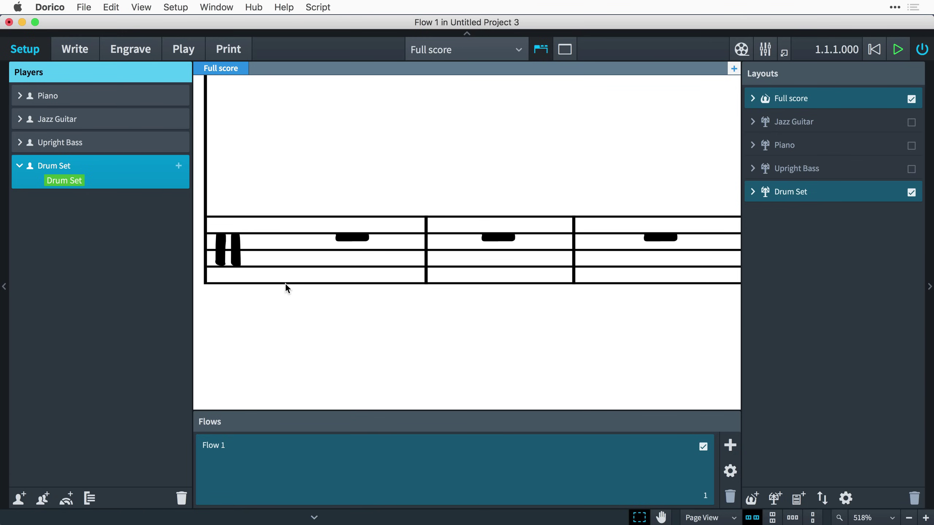
Enter three stemless slashes on the kit's stemless slash line in bar 1.
key("super+2")
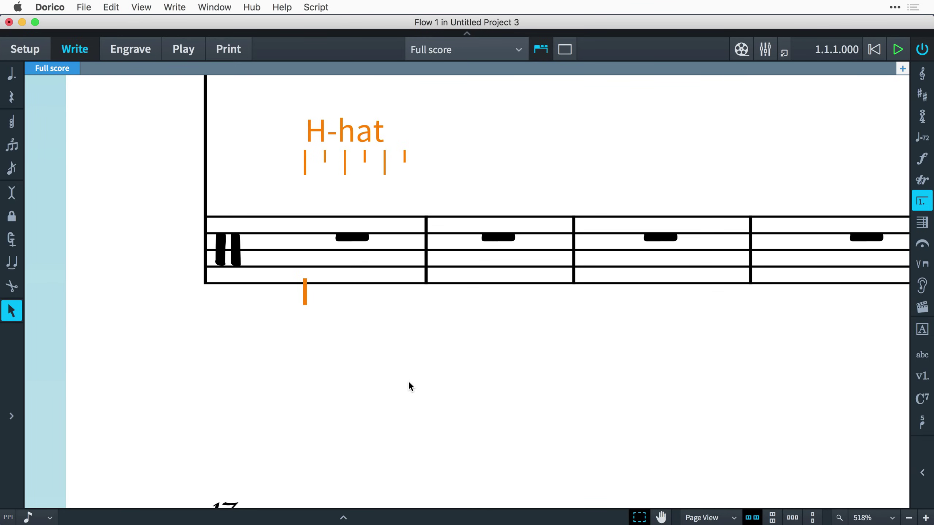
key("Up")
key("Up")
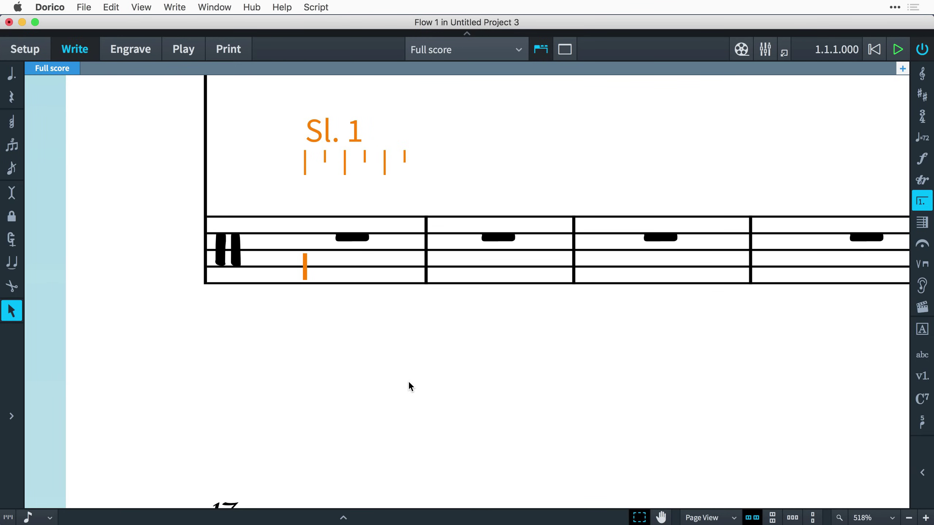
key("Up")
key("Up")
key("a")
key("a")
key("a")
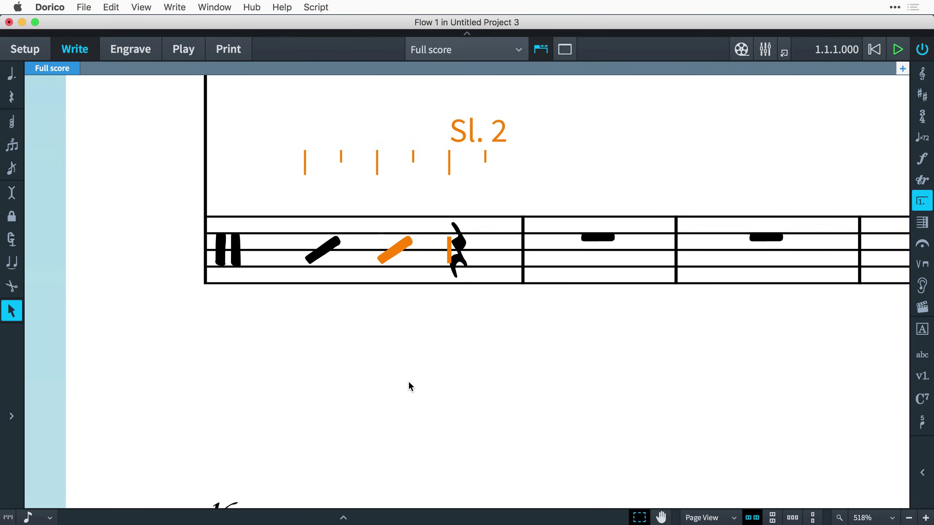
Enter three stemmed slashes in bar 2 on the lower stemmed slash line, then finish input.
key("Down")
key("Down")
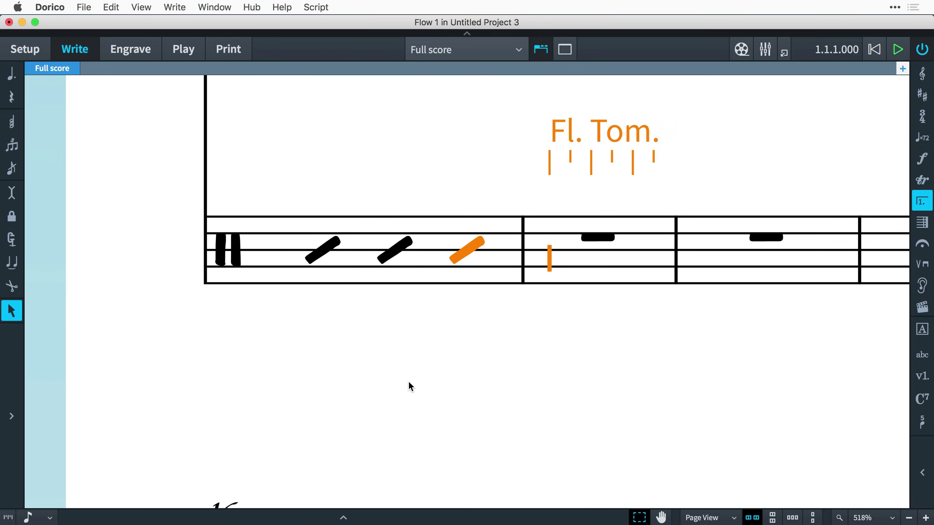
key("a")
key("a")
key("a")
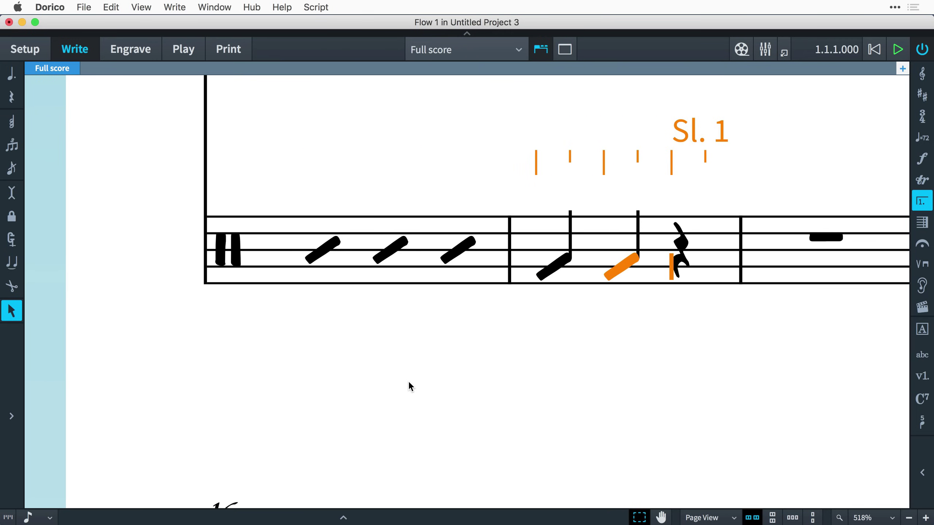
key("Escape")
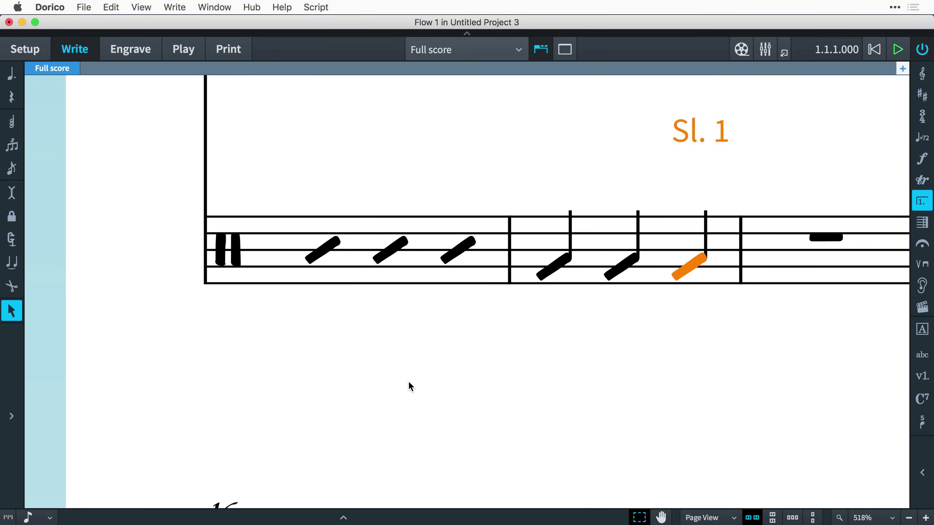
key("Escape")
Show the Drum Set part layout with its five-line kit staff and multi-bar rests.
left_click(478, 51)
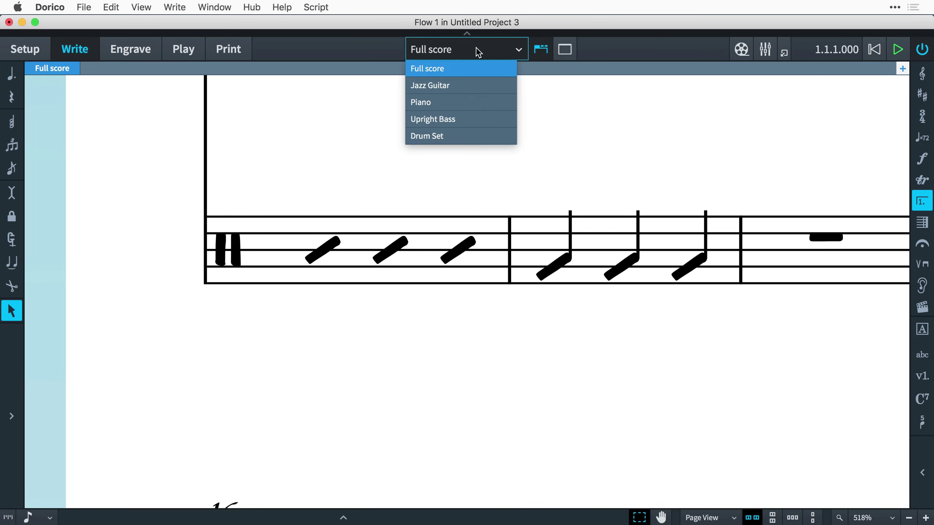
left_click(480, 135)
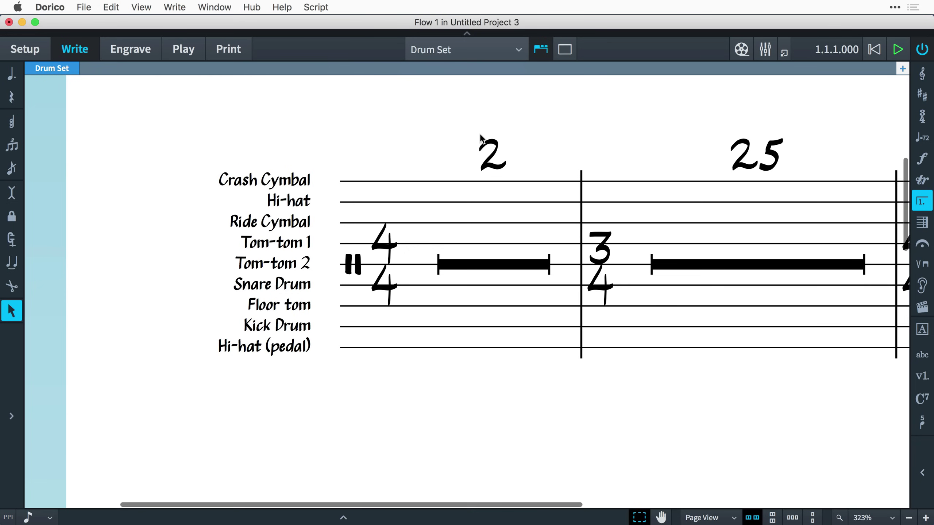